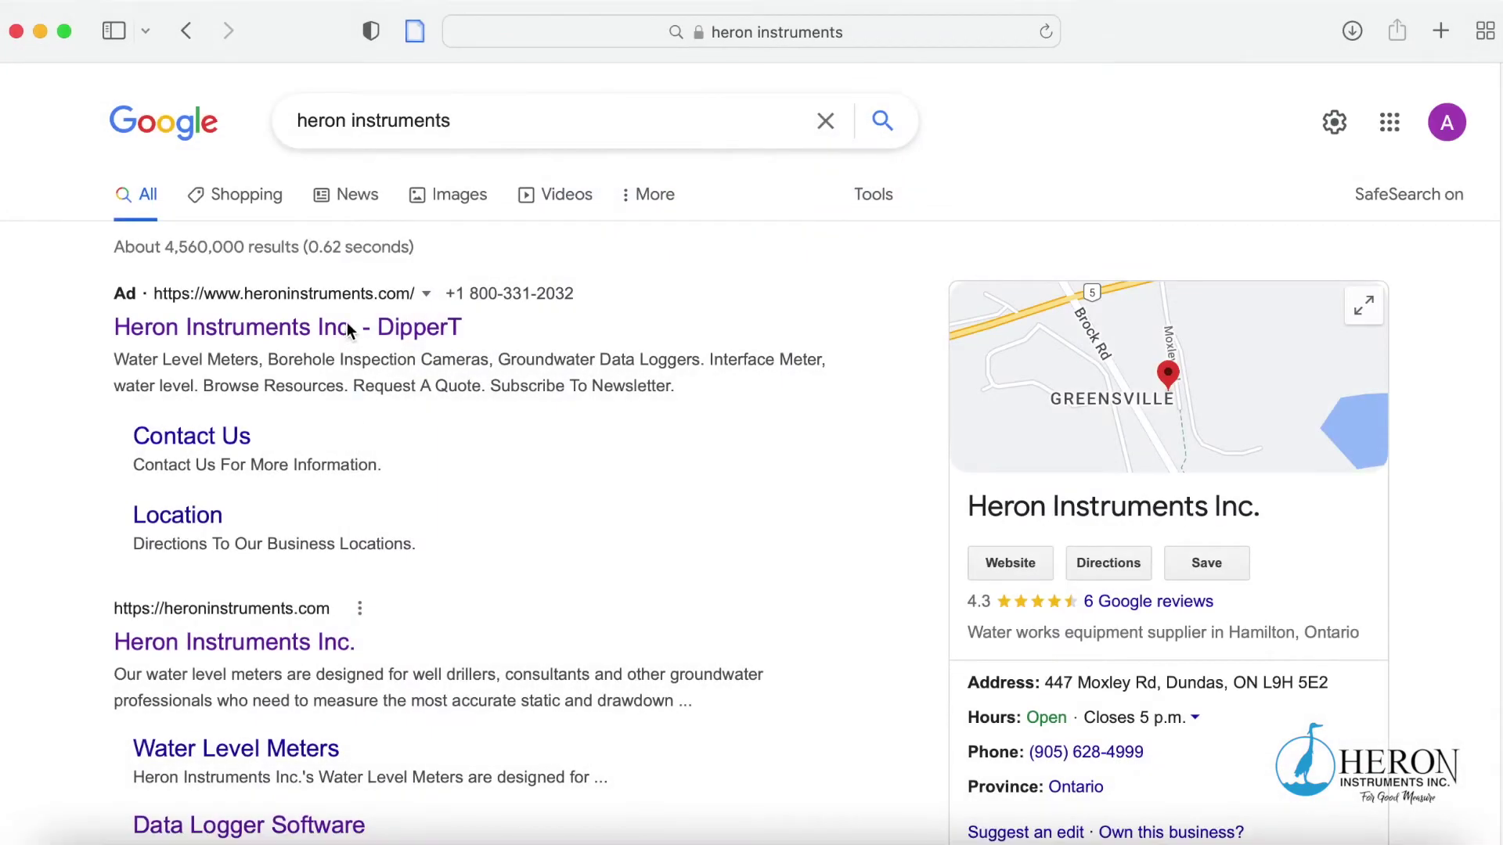
Open the Heron Instruments website from the search results and browse its Downloads/Resources page.
{"action": "left_click", "coordinate": [346, 325]}
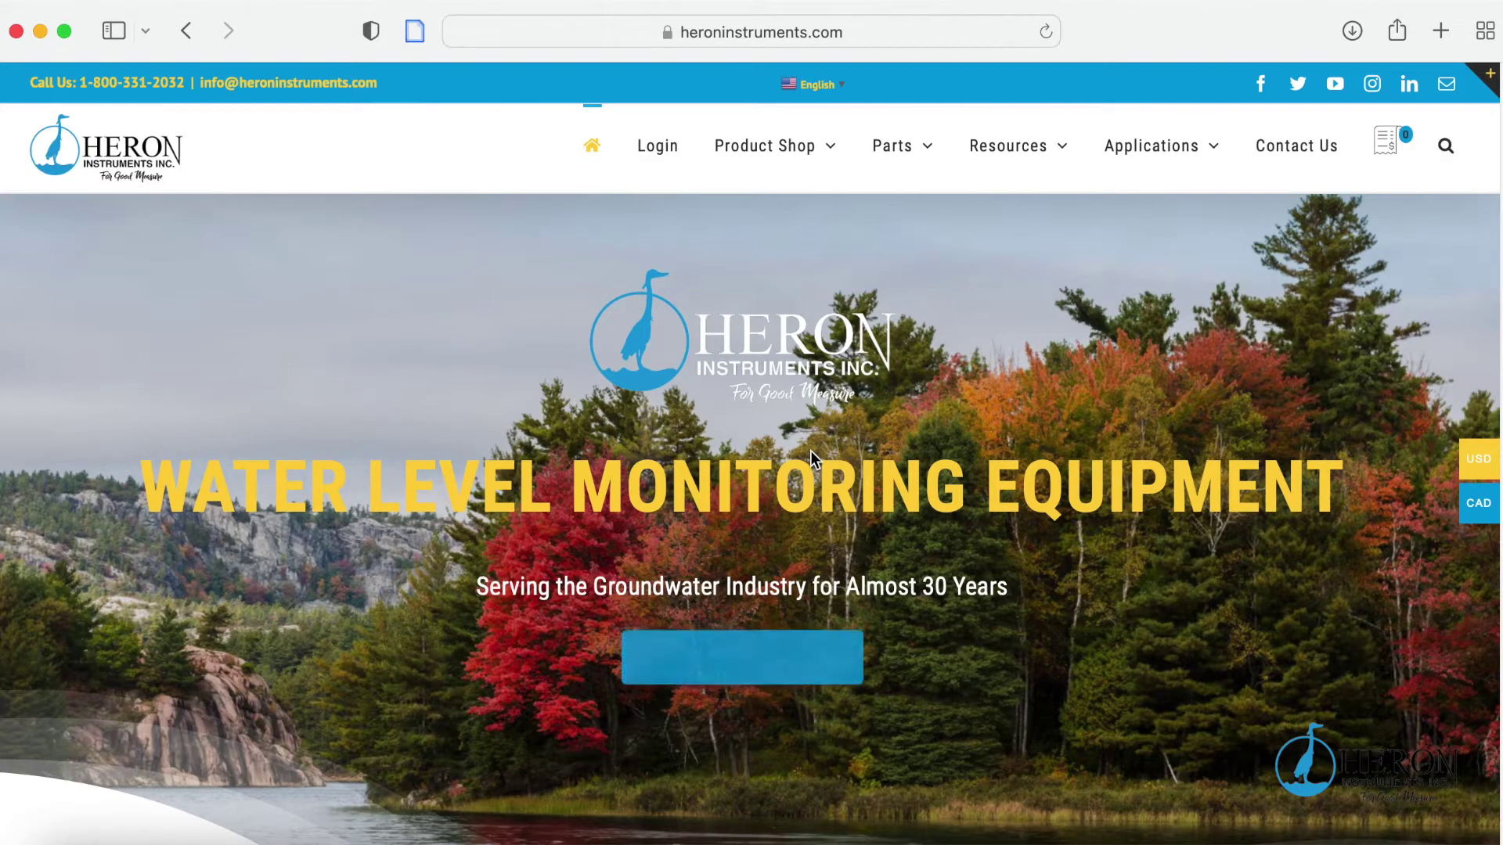
{"action": "mouse_move", "coordinate": [1047, 149]}
{"action": "left_click", "coordinate": [1050, 420]}
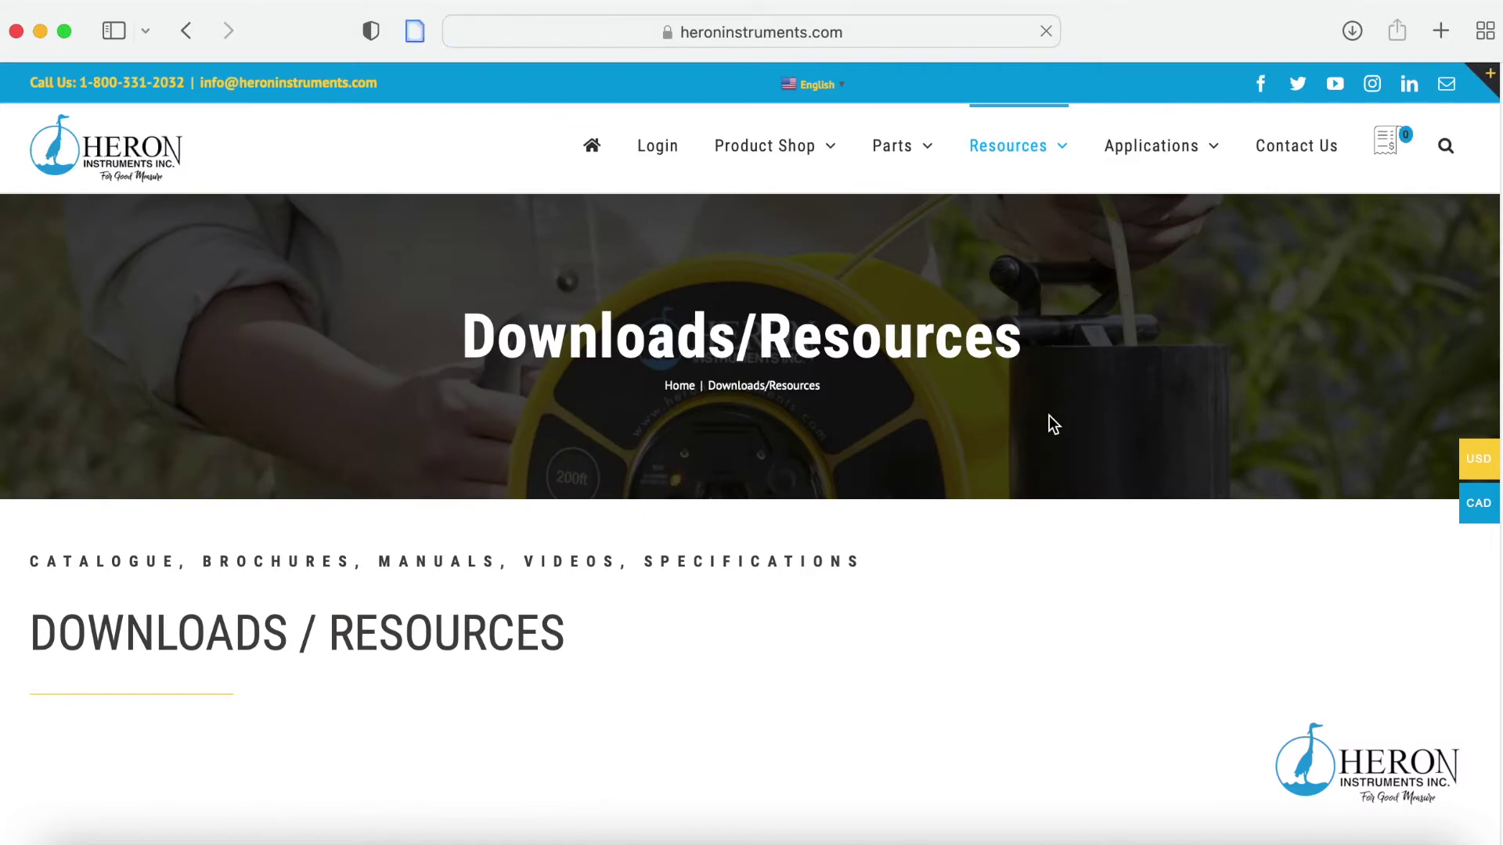
{"action": "scroll", "coordinate": [1057, 552], "scroll_direction": "down", "scroll_amount": 5}
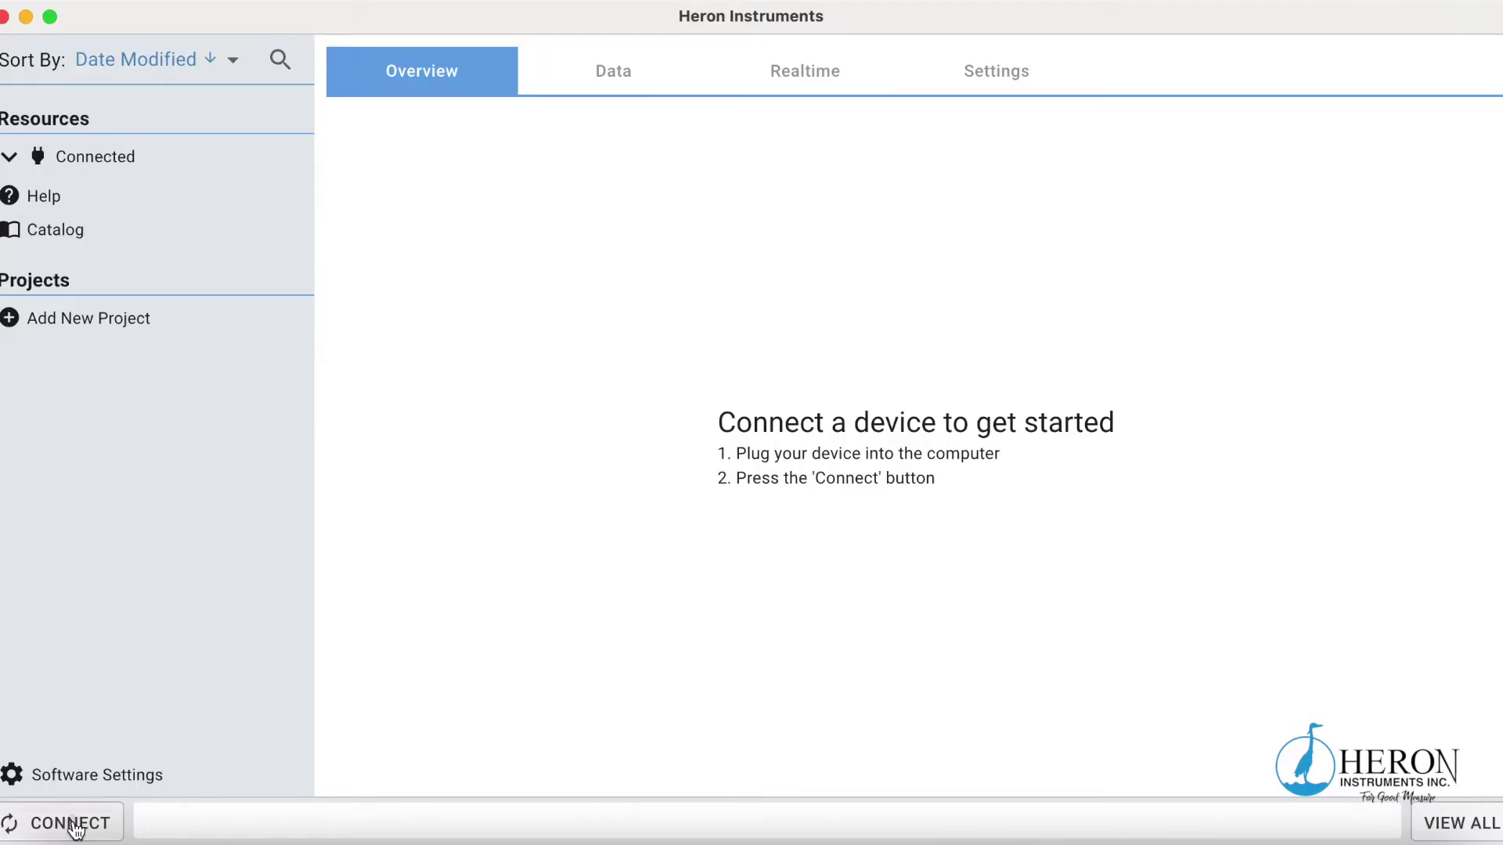
Connect the dipper-Log 128+ and set its project name to Heron Instruments in the device setup.
{"action": "left_click", "coordinate": [75, 828]}
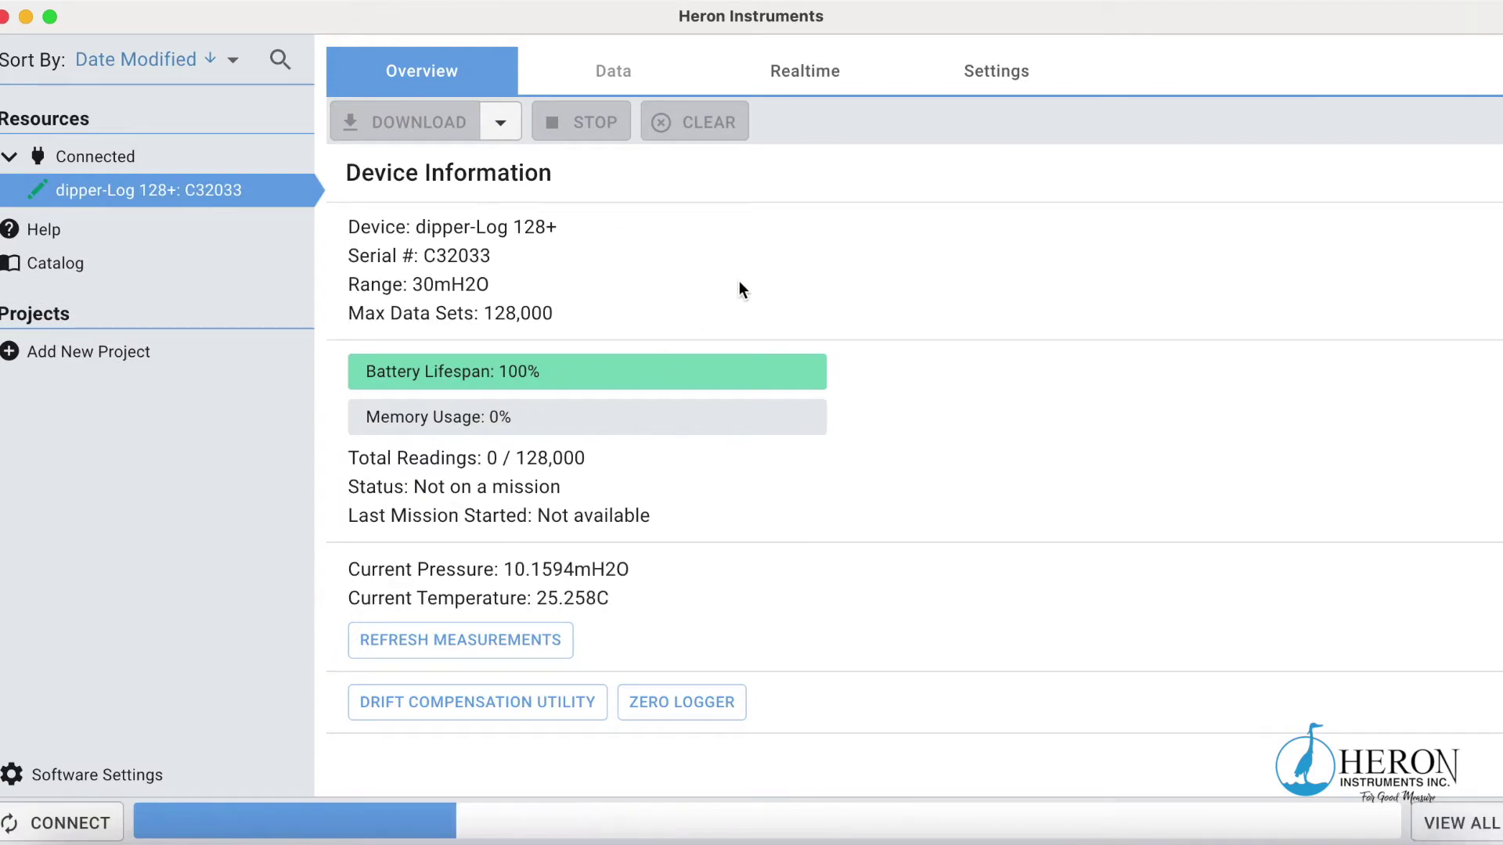
{"action": "left_click", "coordinate": [974, 67]}
{"action": "left_click", "coordinate": [738, 213]}
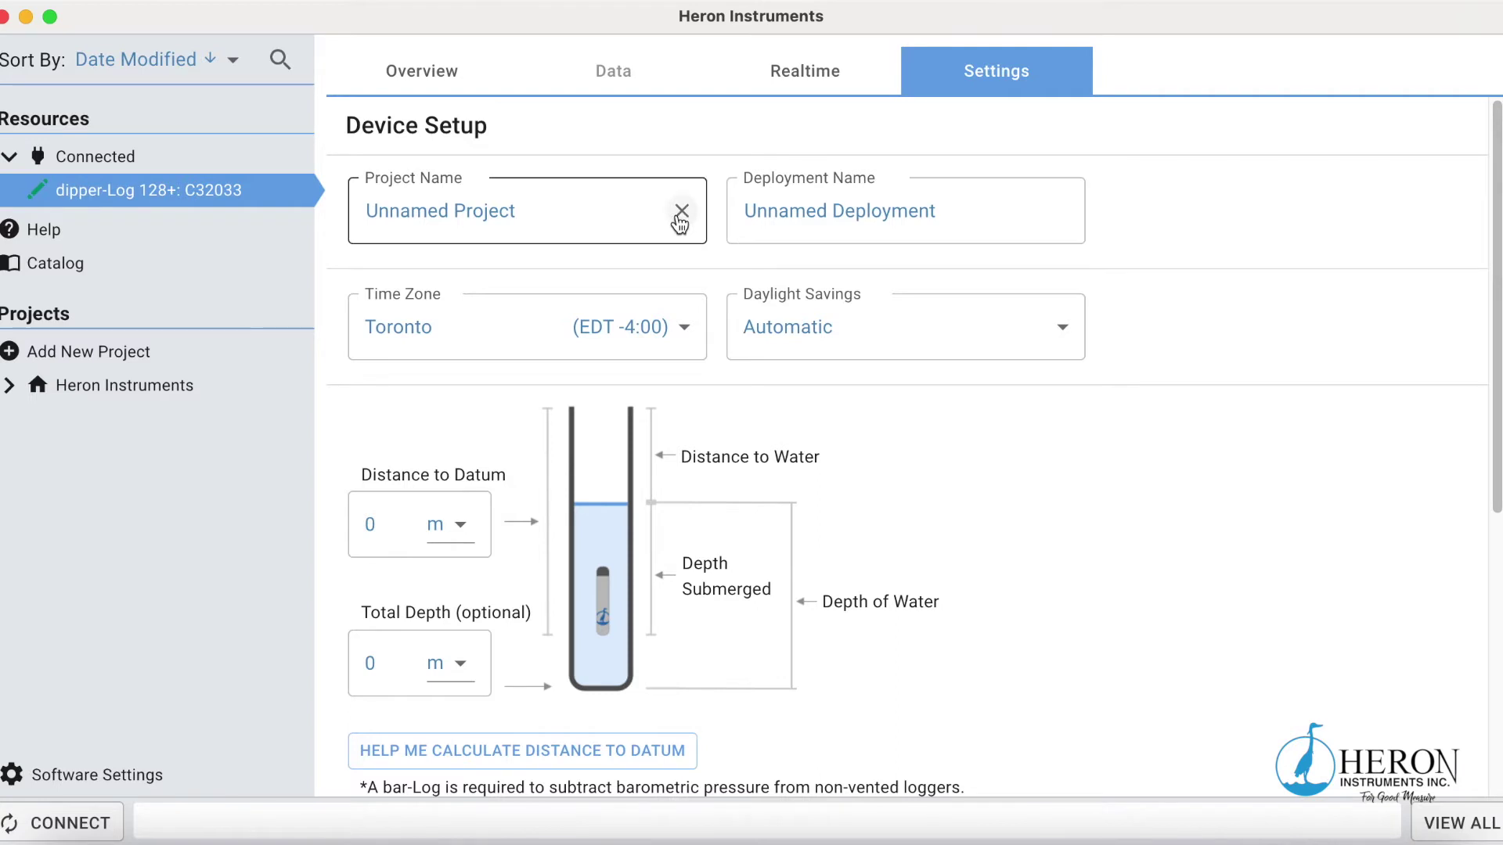
{"action": "left_click", "coordinate": [679, 218]}
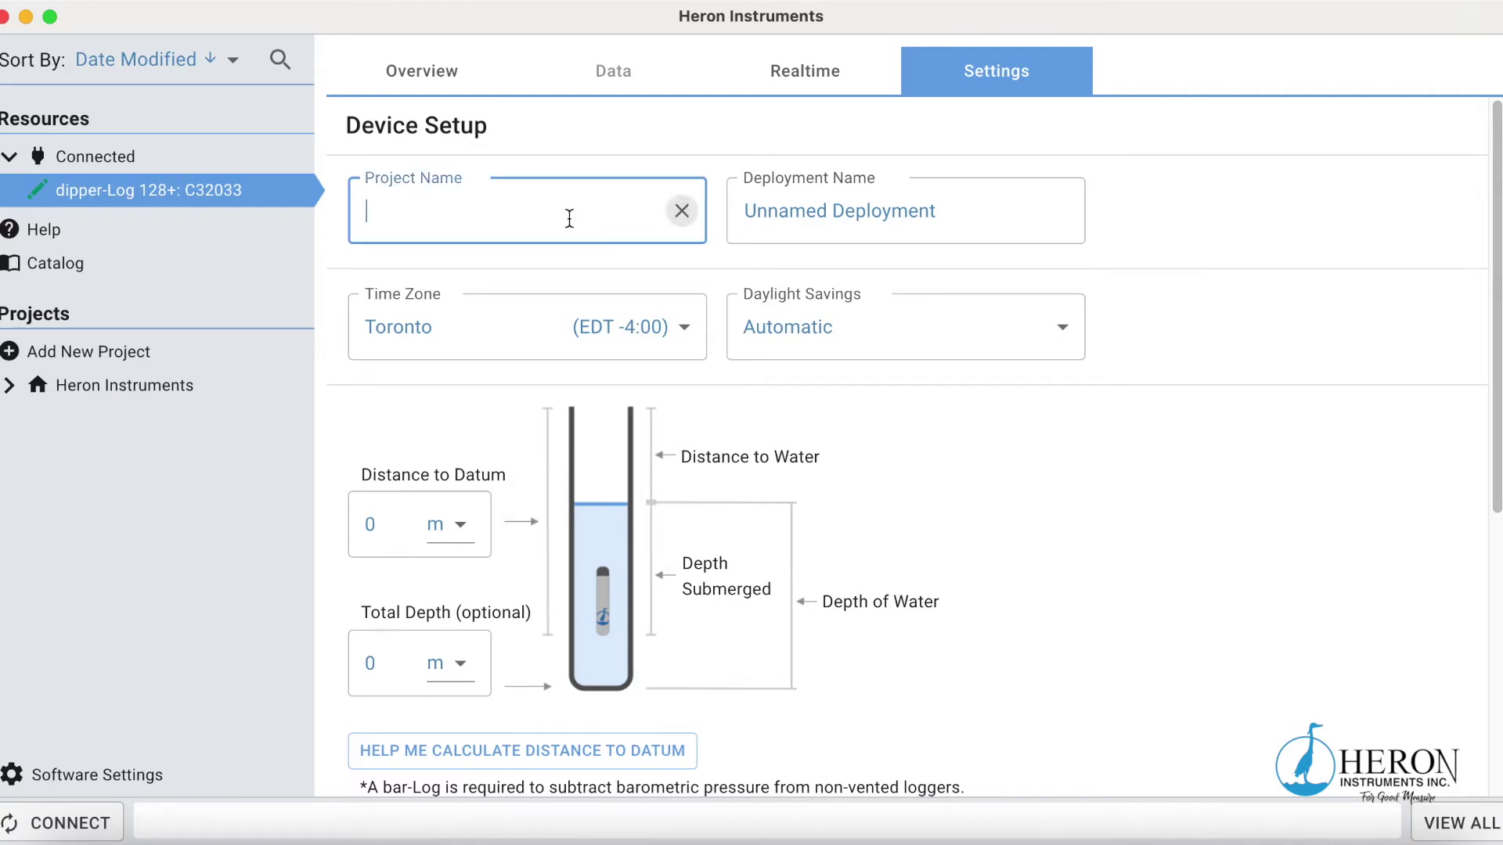
{"action": "type", "text": "Heron Ins"}
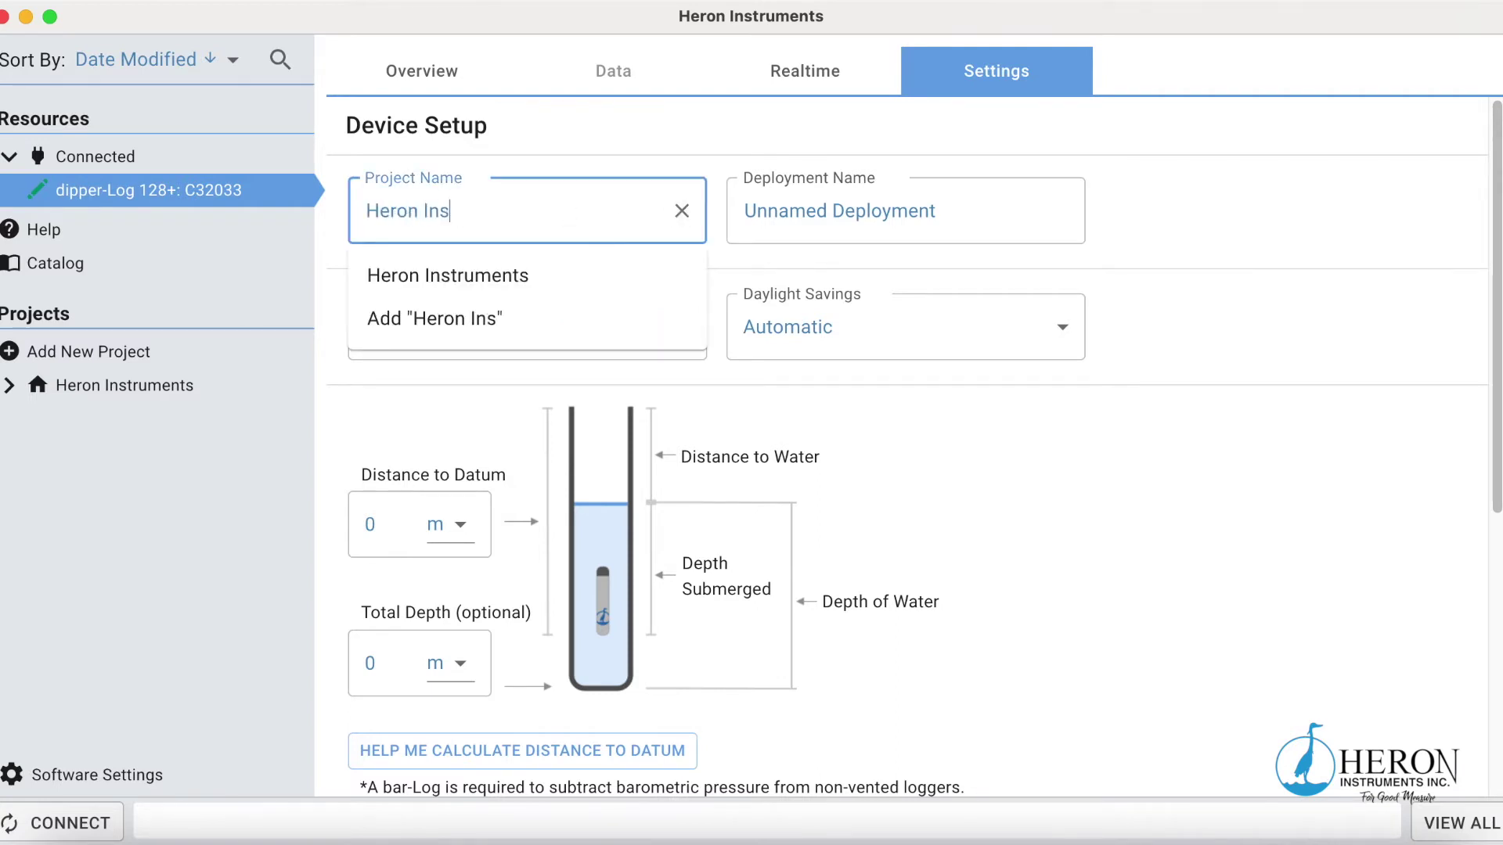
{"action": "type", "text": "truments"}
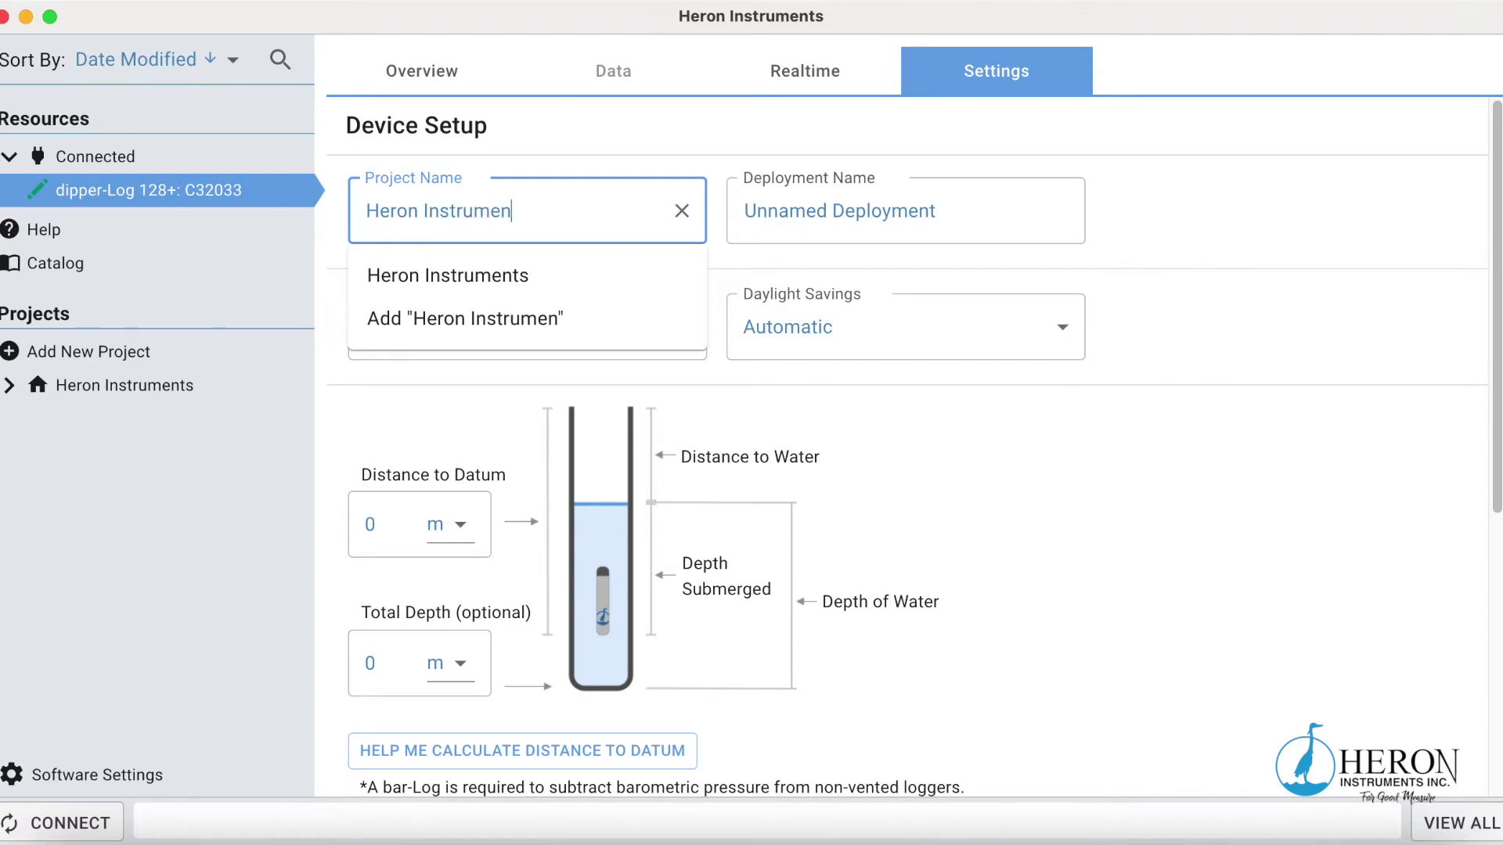
Set the dipper-Log's deployment name to Well Number One.
{"action": "left_click", "coordinate": [843, 213]}
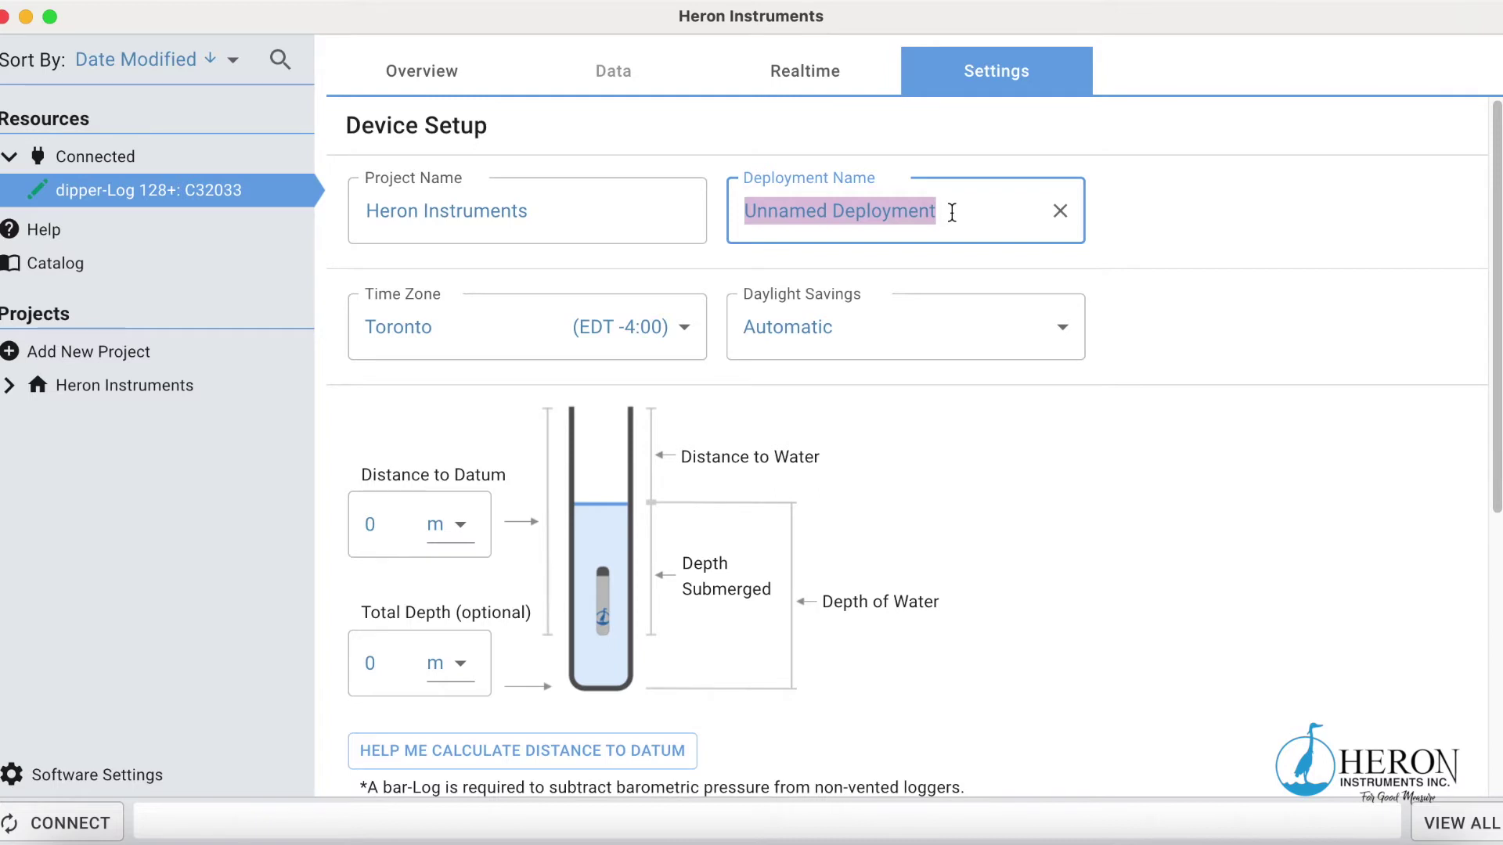
{"action": "type", "text": "We"}
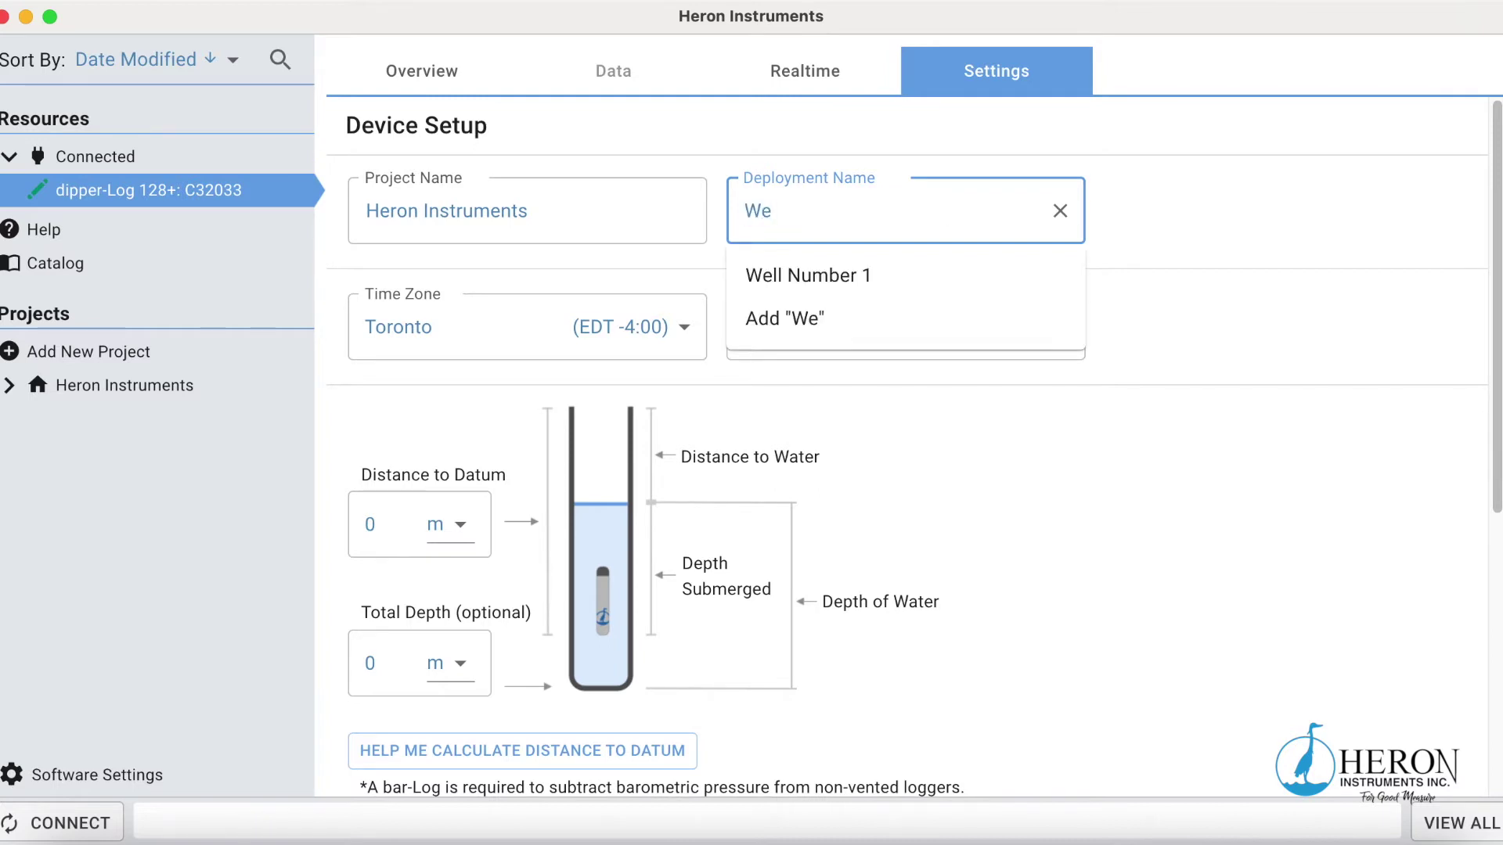
{"action": "type", "text": "ll Number One"}
{"action": "left_click", "coordinate": [1008, 472]}
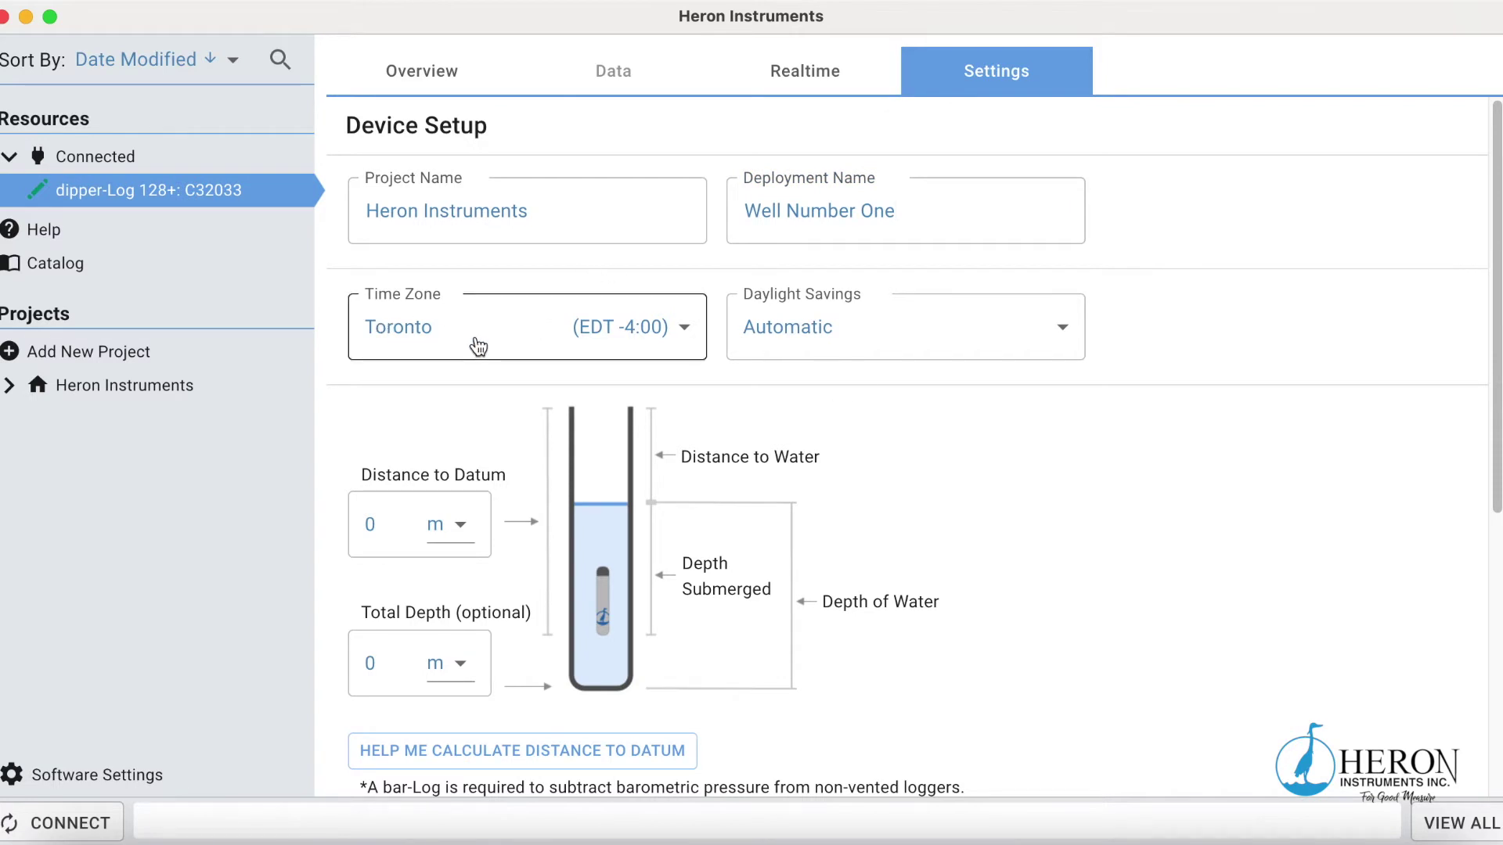
Set the dipper-Log's distance to datum to 30 m.
{"action": "scroll", "coordinate": [476, 342], "scroll_direction": "down", "scroll_amount": 5}
{"action": "left_click", "coordinate": [431, 321]}
{"action": "key", "text": "BackSpace"}
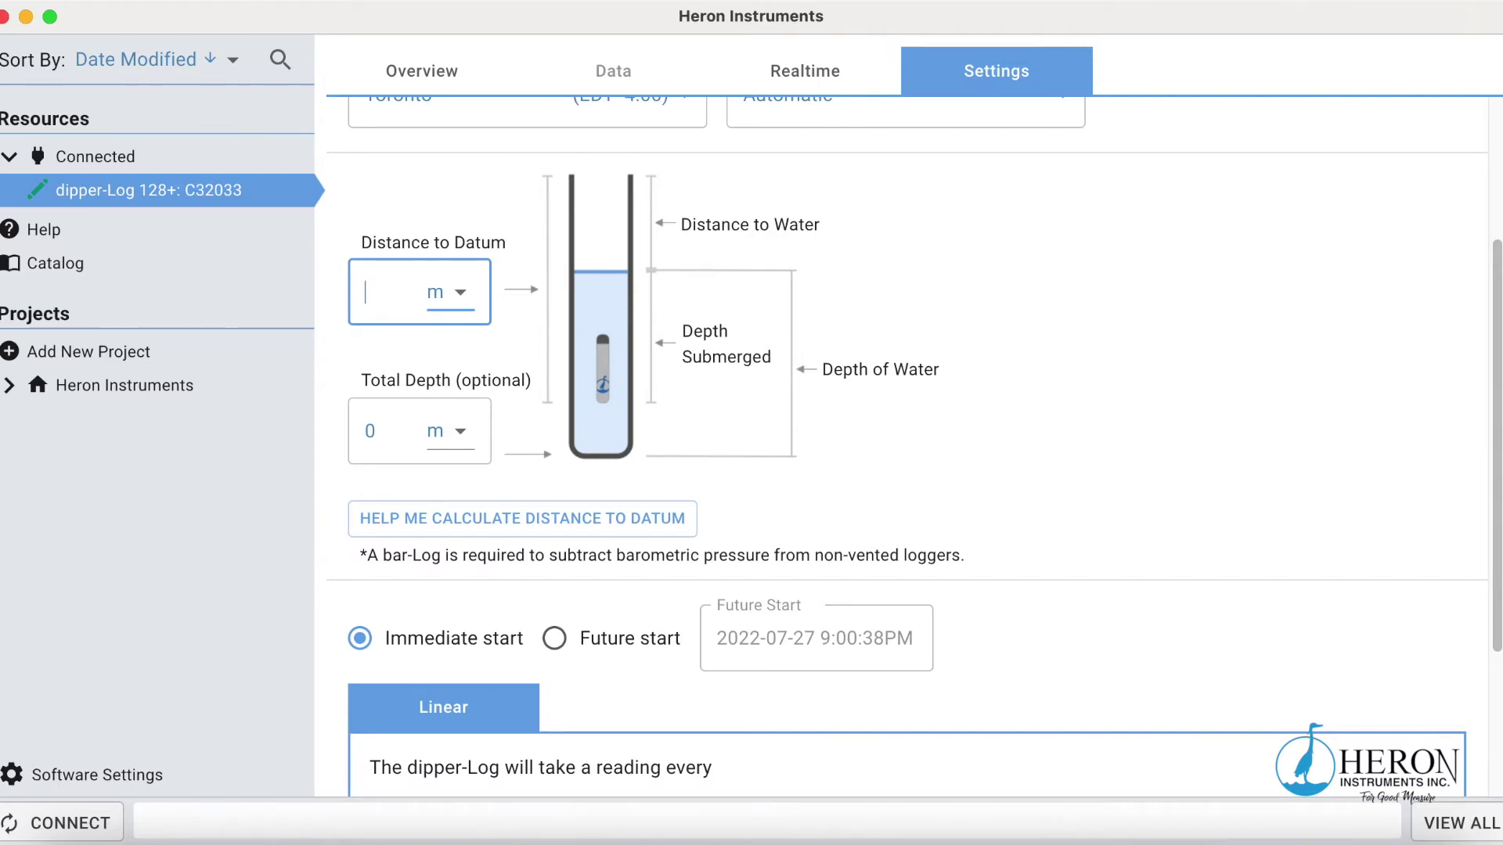
{"action": "type", "text": "30"}
{"action": "left_click", "coordinate": [460, 293]}
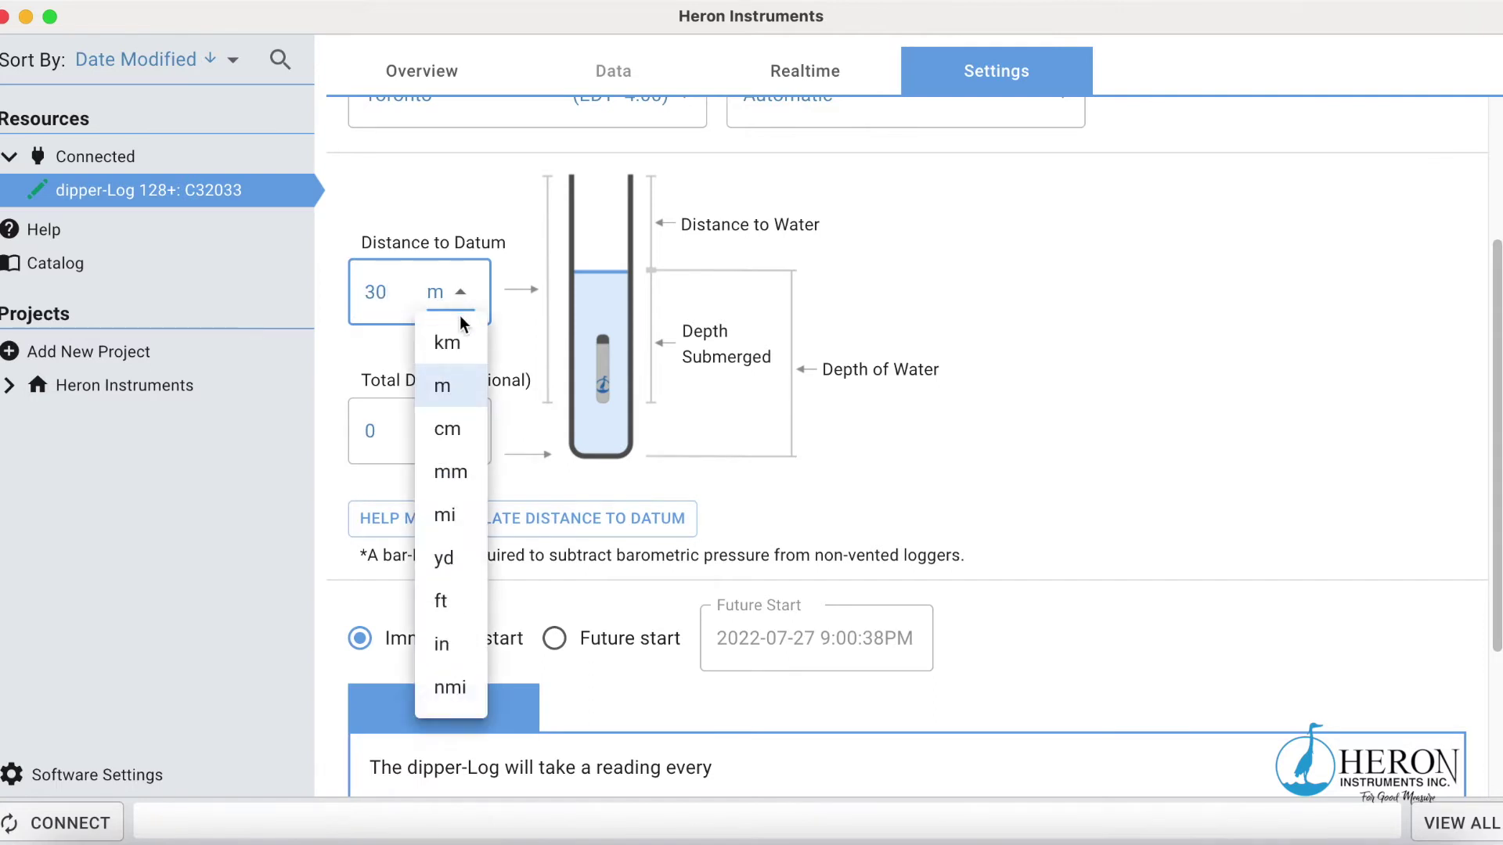
{"action": "left_click", "coordinate": [465, 391]}
Set the optional total depth of the well to 60 m.
{"action": "scroll", "coordinate": [518, 377], "scroll_direction": "down", "scroll_amount": 3}
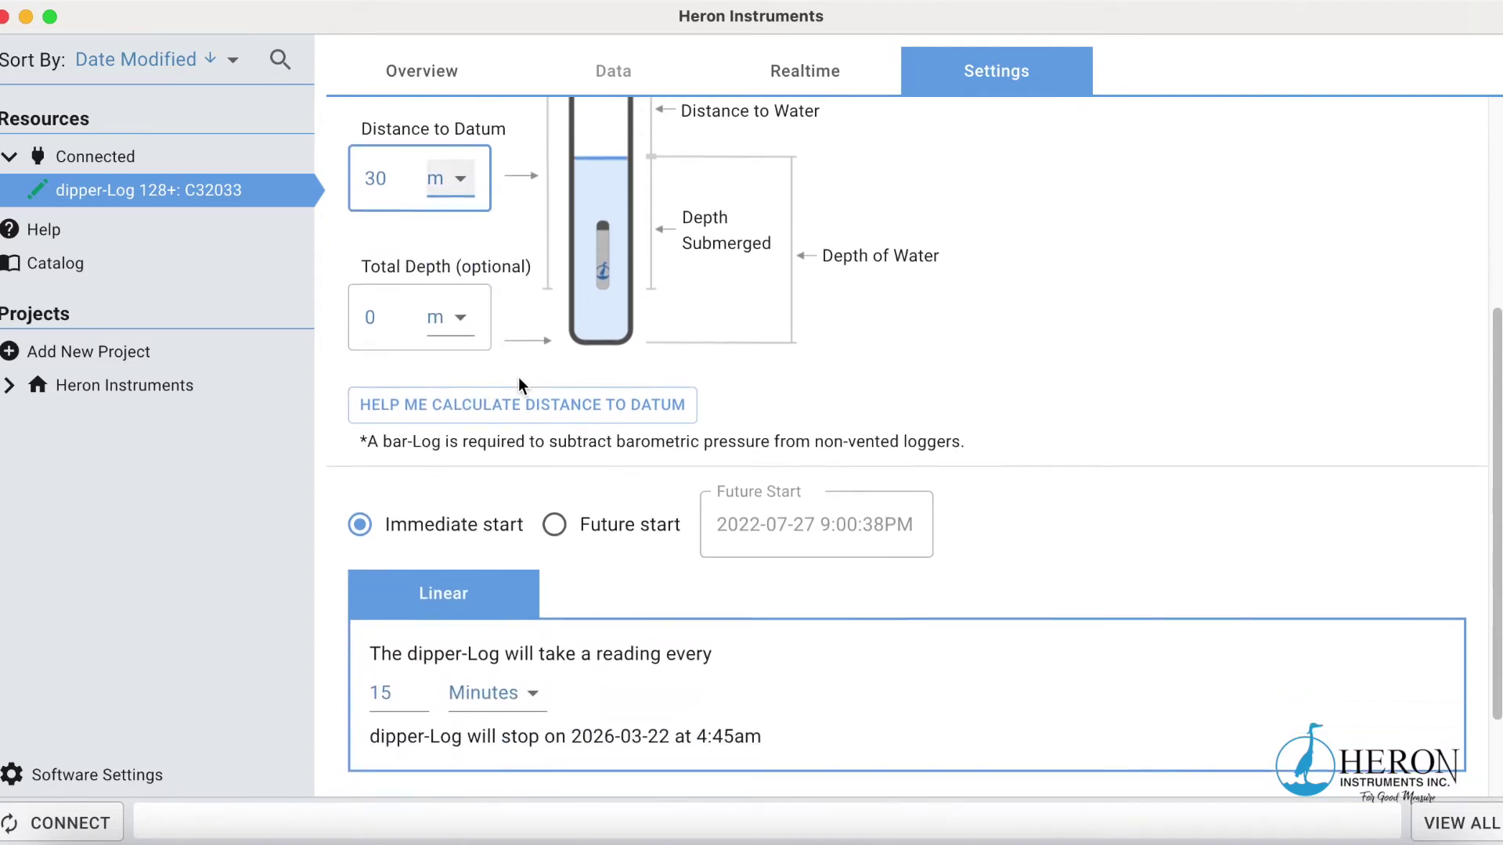
{"action": "left_click", "coordinate": [385, 303]}
{"action": "key", "text": "BackSpace"}
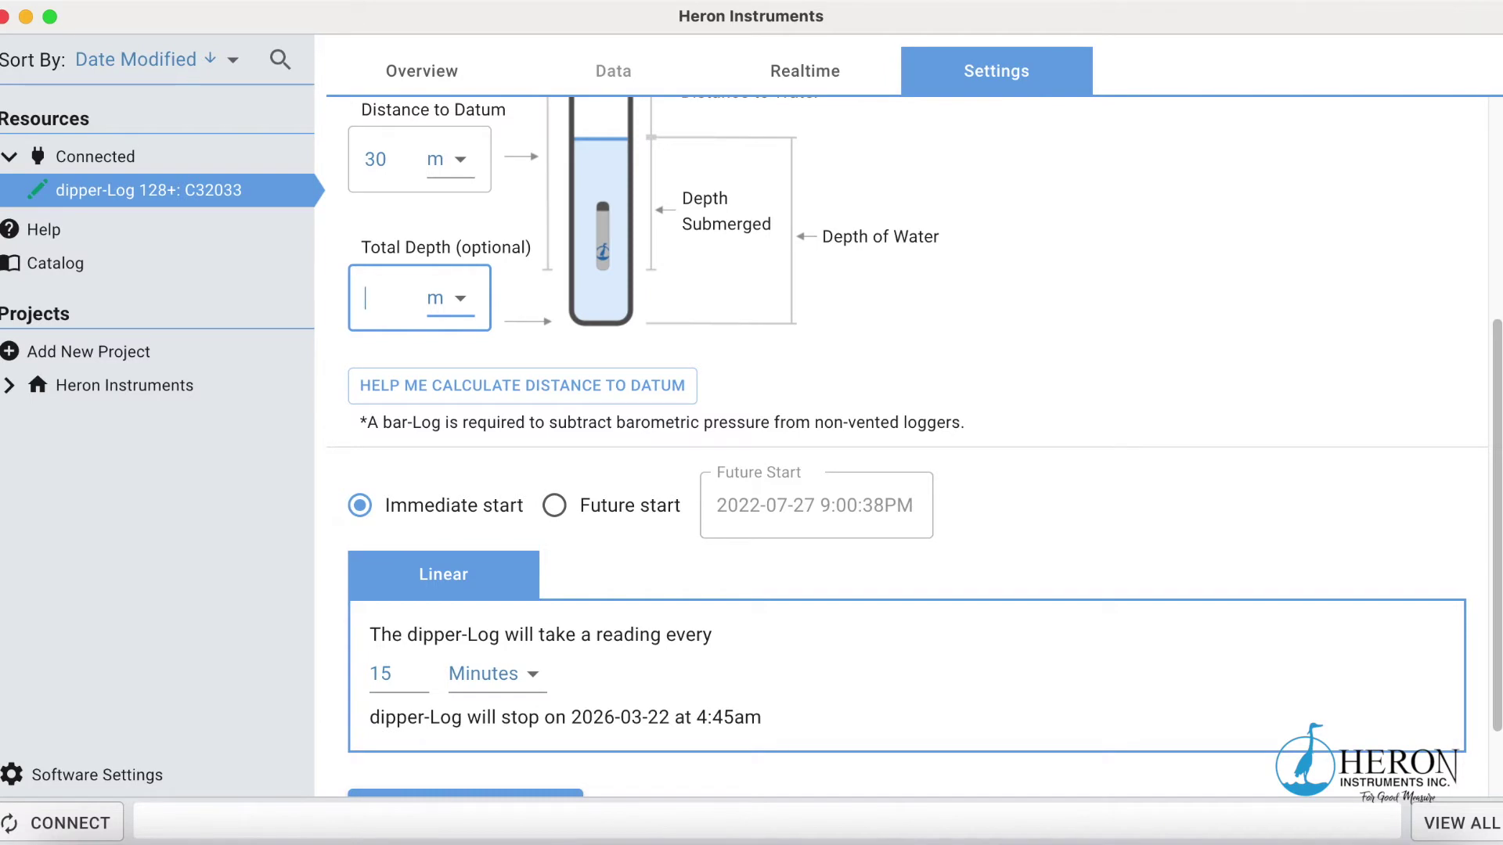
{"action": "type", "text": "60"}
Set the dipper-Log to take a reading every 5 seconds and start the new mission immediately.
{"action": "scroll", "coordinate": [542, 345], "scroll_direction": "down", "scroll_amount": 3}
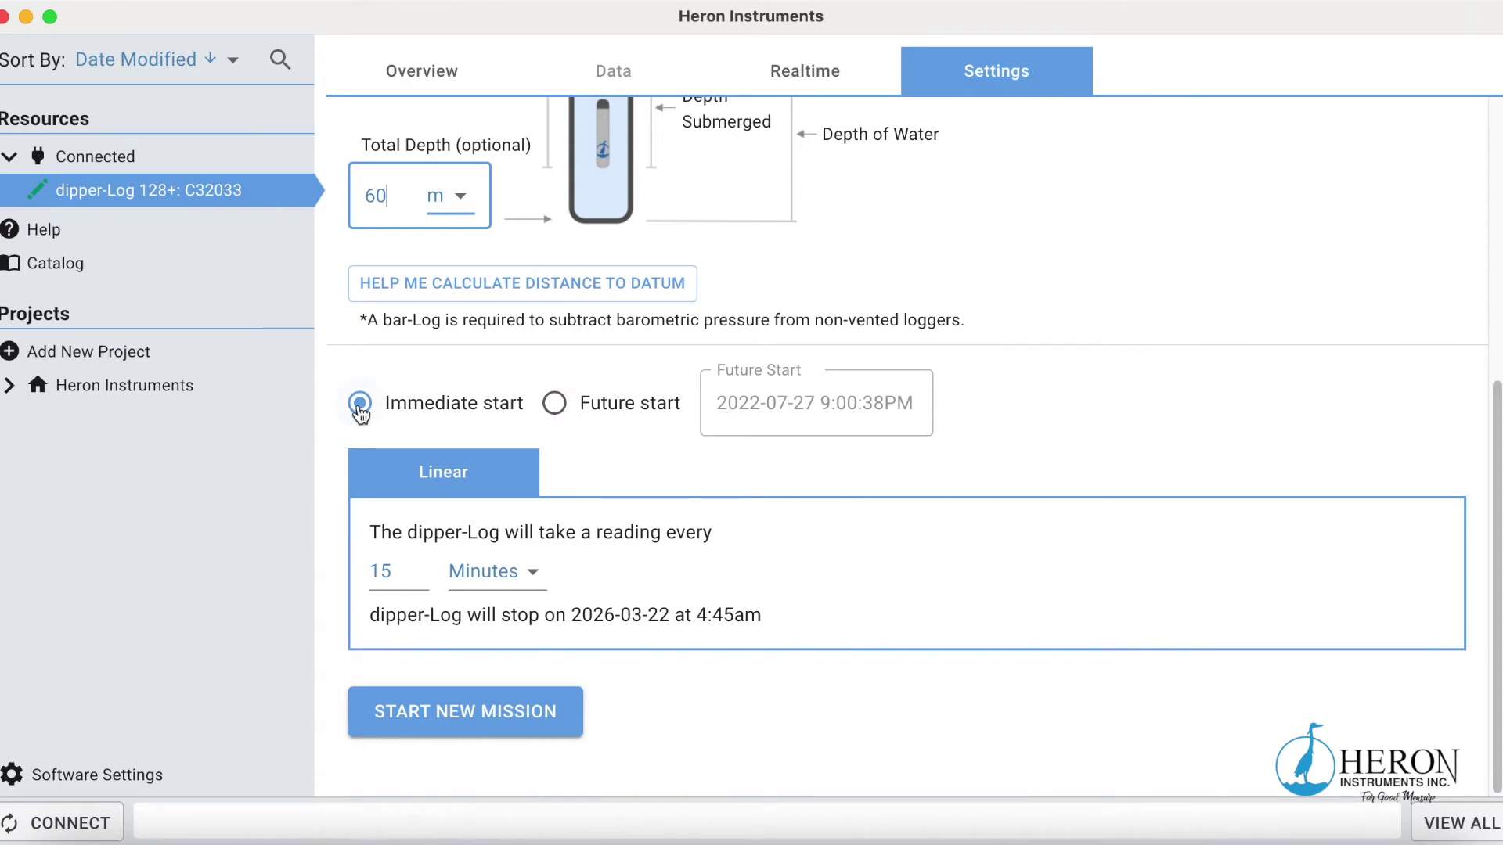
{"action": "left_click", "coordinate": [407, 572]}
{"action": "key", "text": "BackSpace"}
{"action": "key", "text": "BackSpace"}
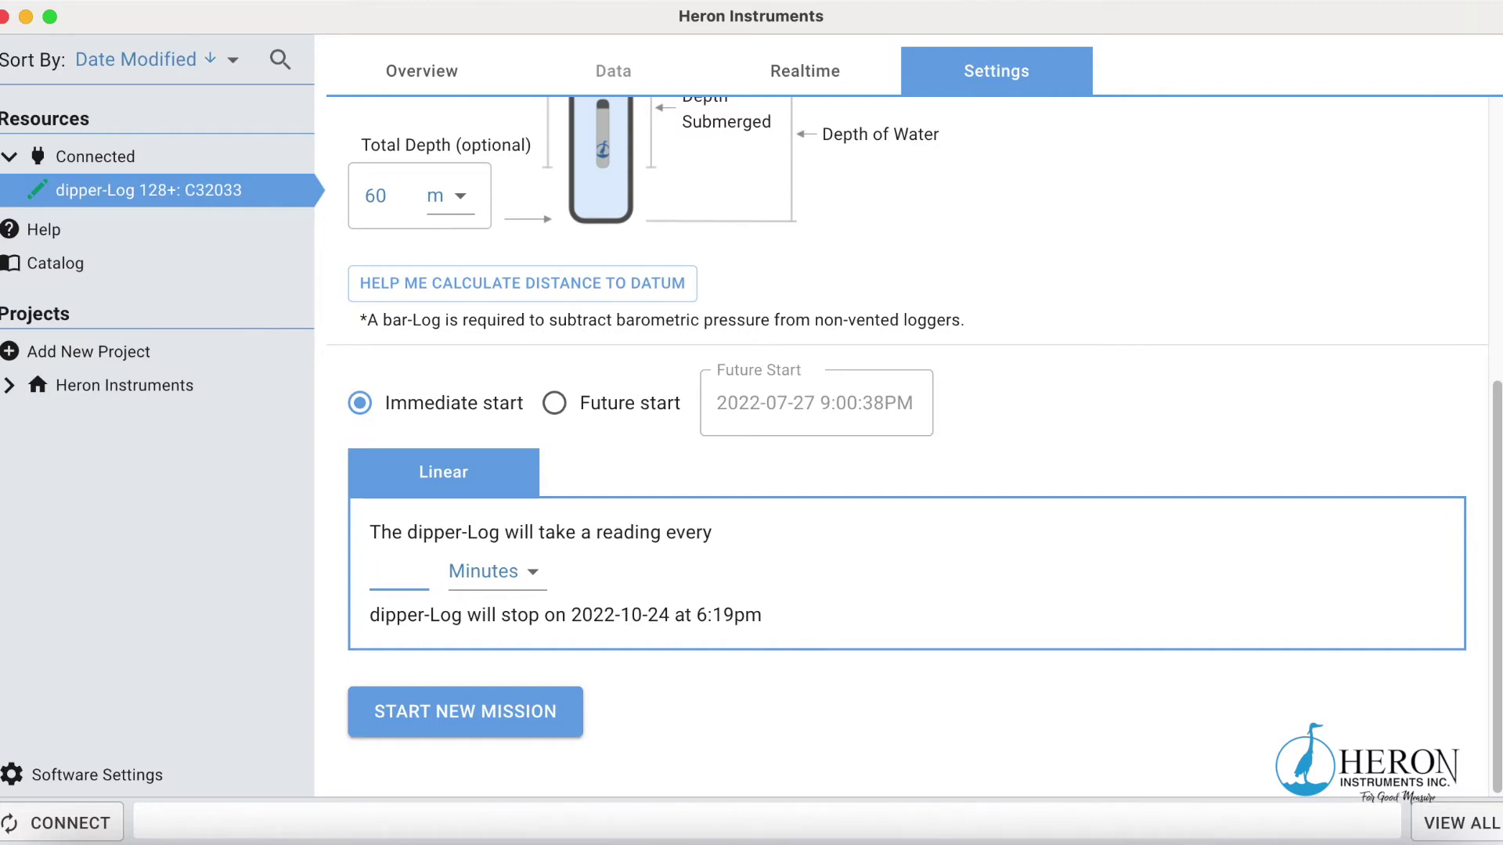
{"action": "type", "text": "5"}
{"action": "left_click", "coordinate": [530, 574]}
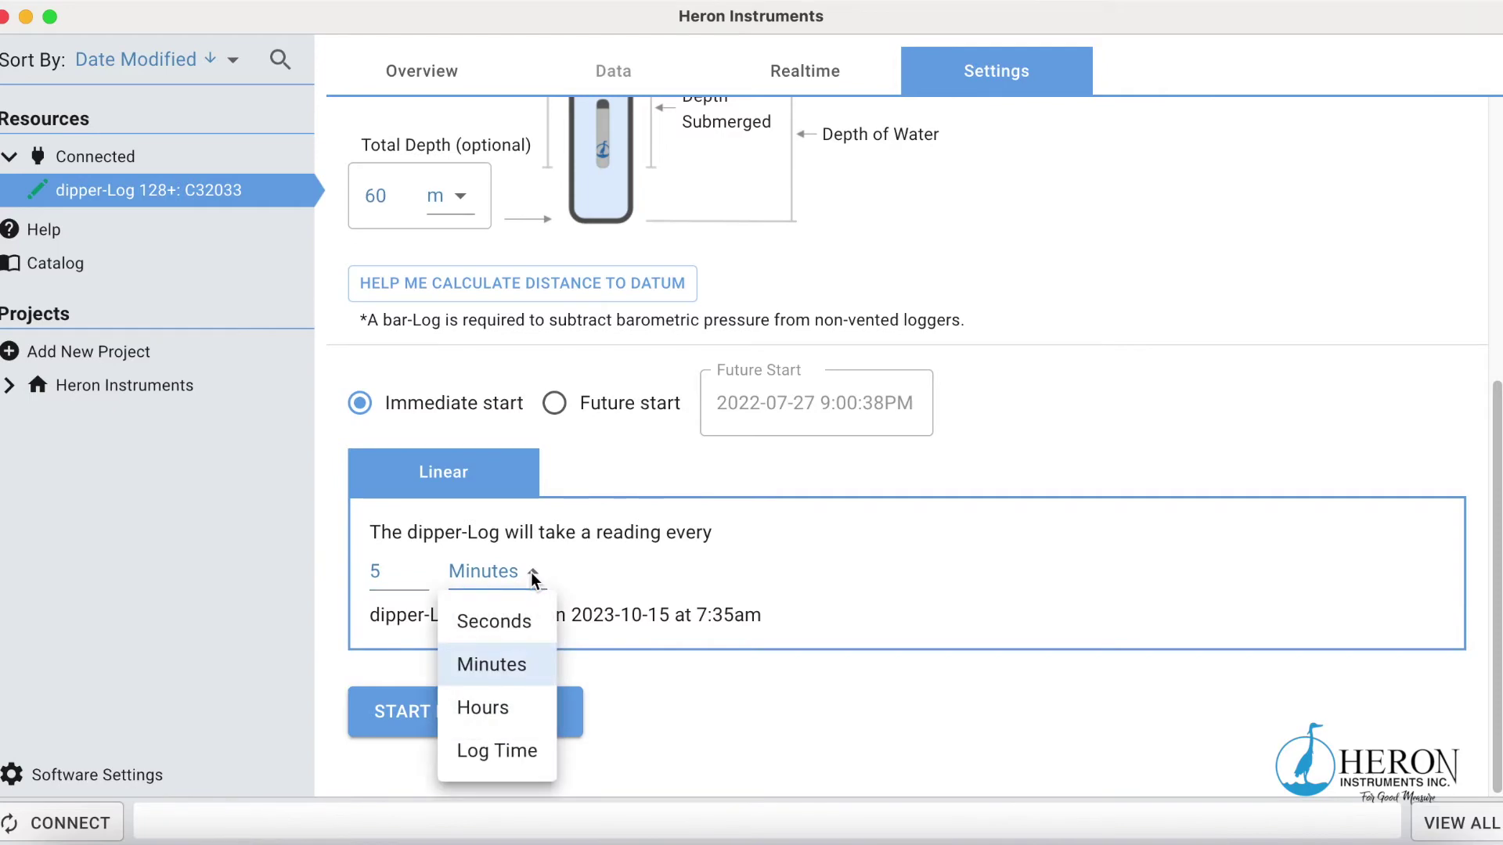
{"action": "left_click", "coordinate": [521, 631]}
{"action": "left_click", "coordinate": [540, 712]}
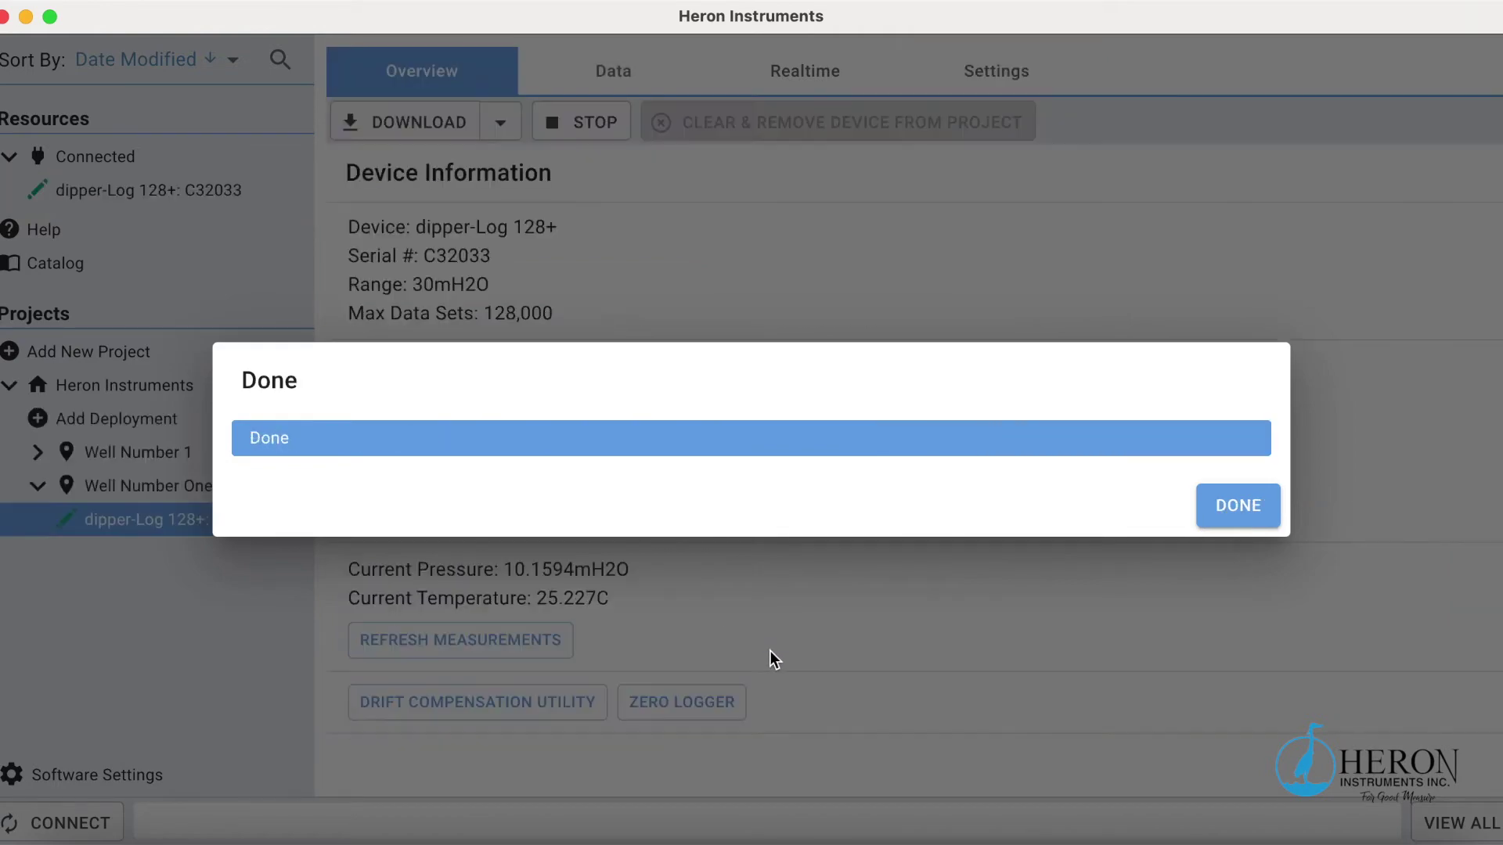
{"action": "left_click", "coordinate": [1259, 505]}
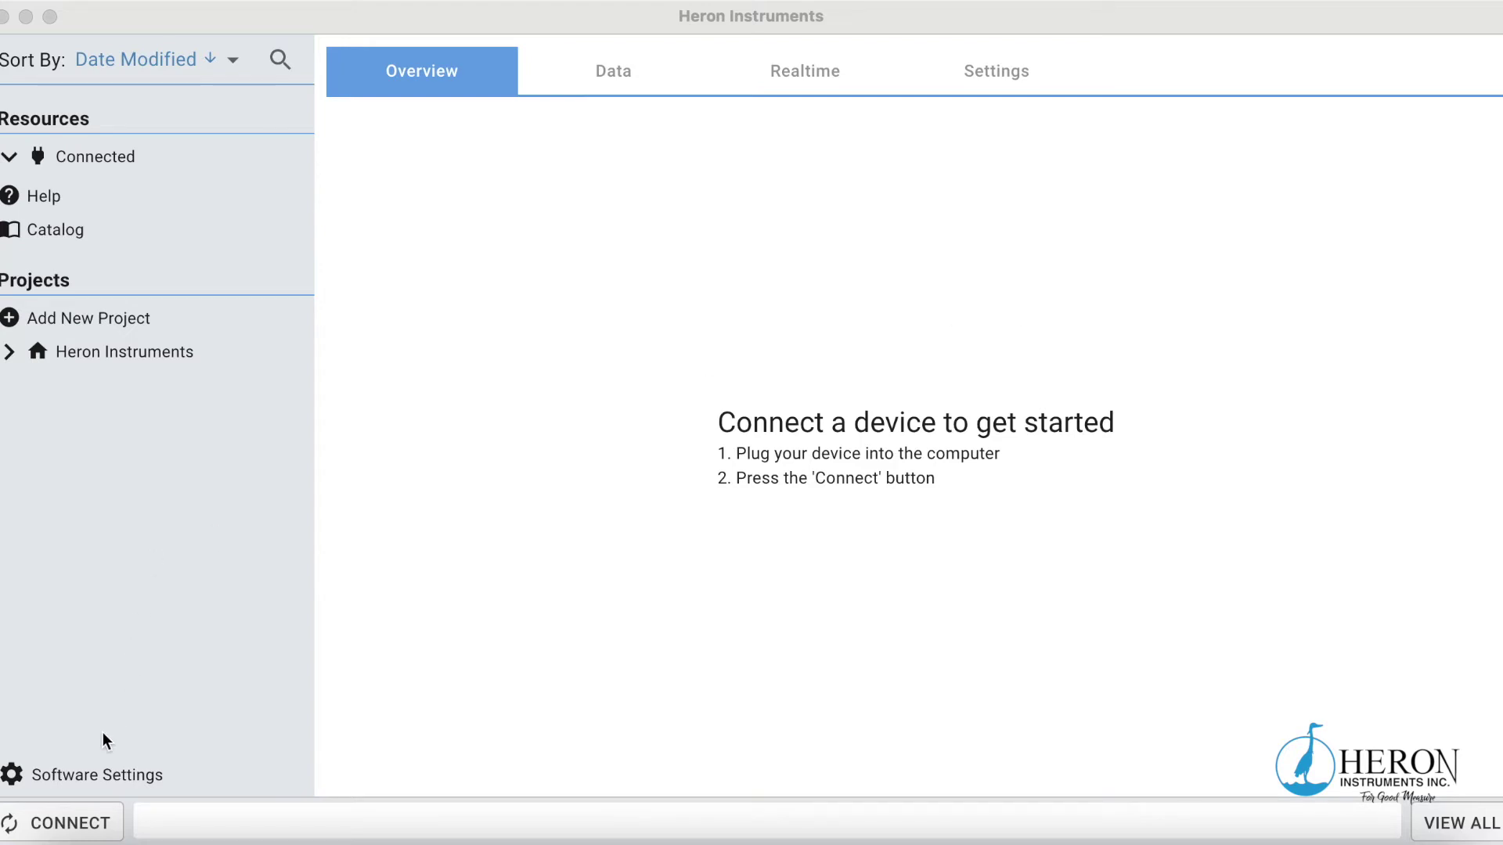
Reconnect the dipper-Log 128+ and download its recorded readings.
{"action": "left_click", "coordinate": [74, 822]}
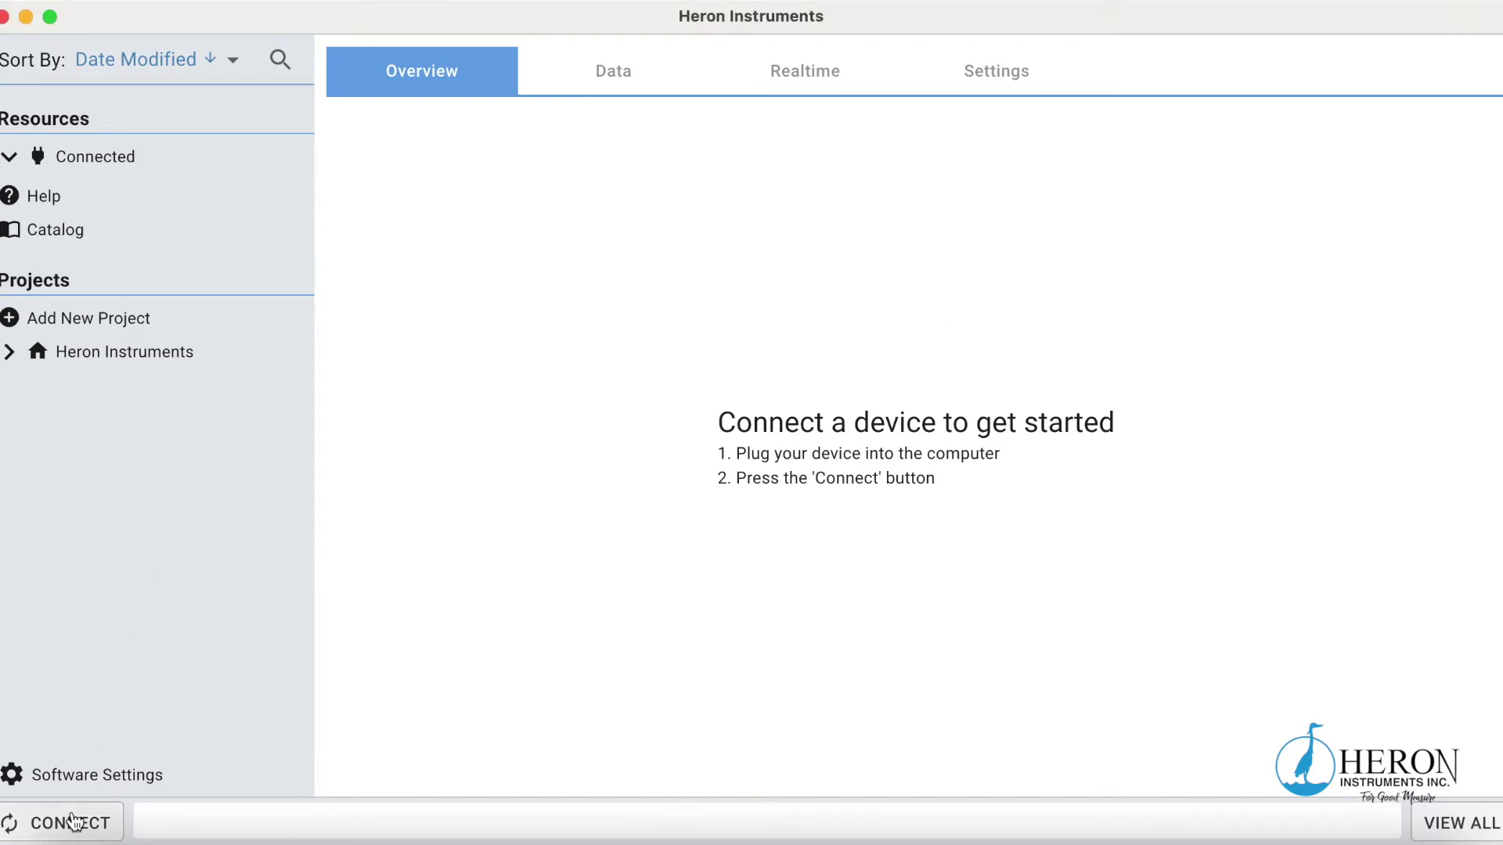
{"action": "left_click", "coordinate": [82, 823]}
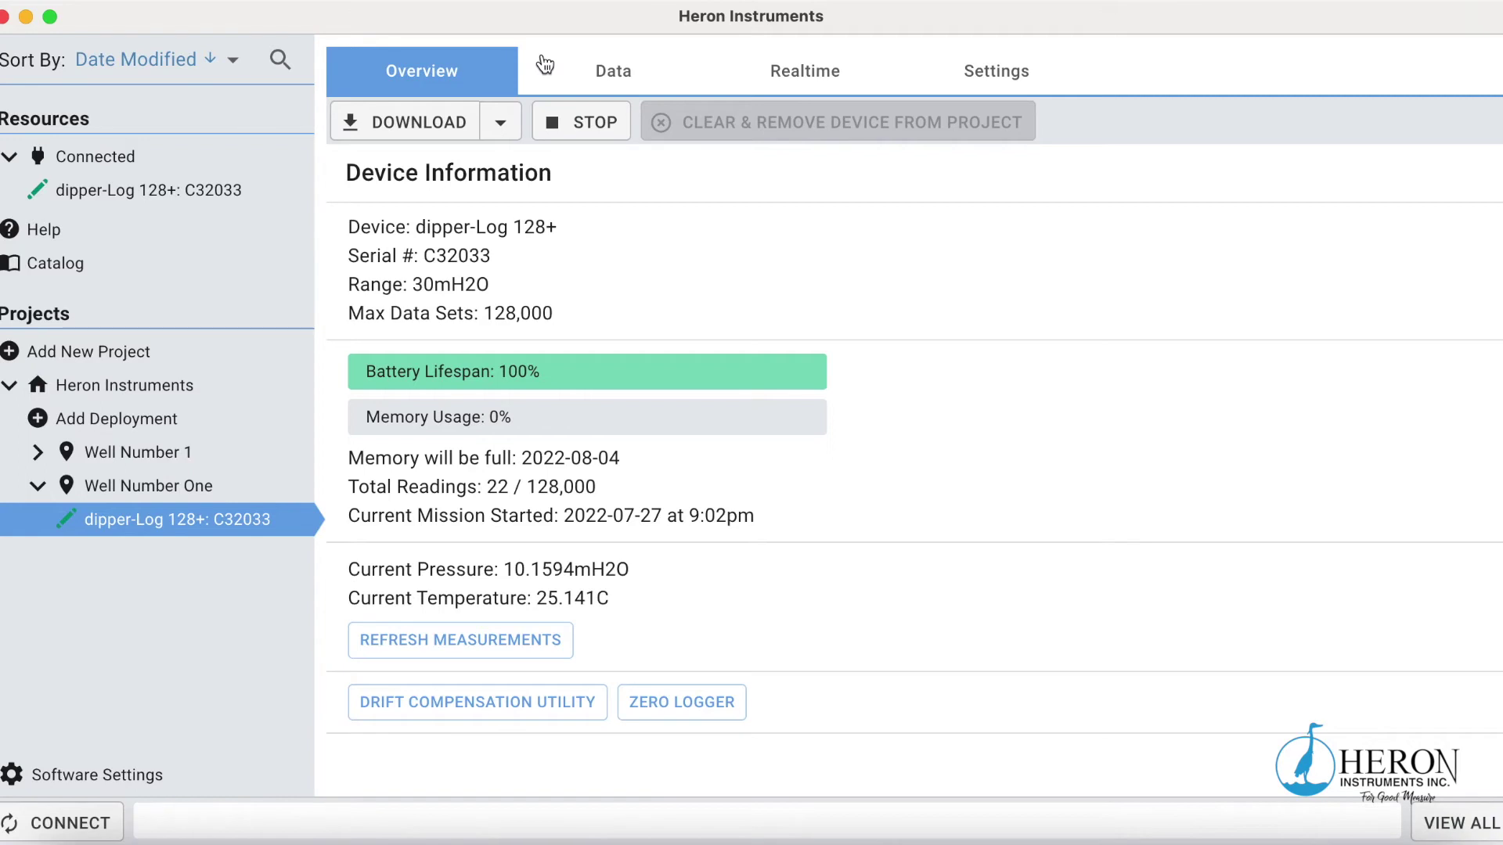
{"action": "left_click", "coordinate": [432, 125]}
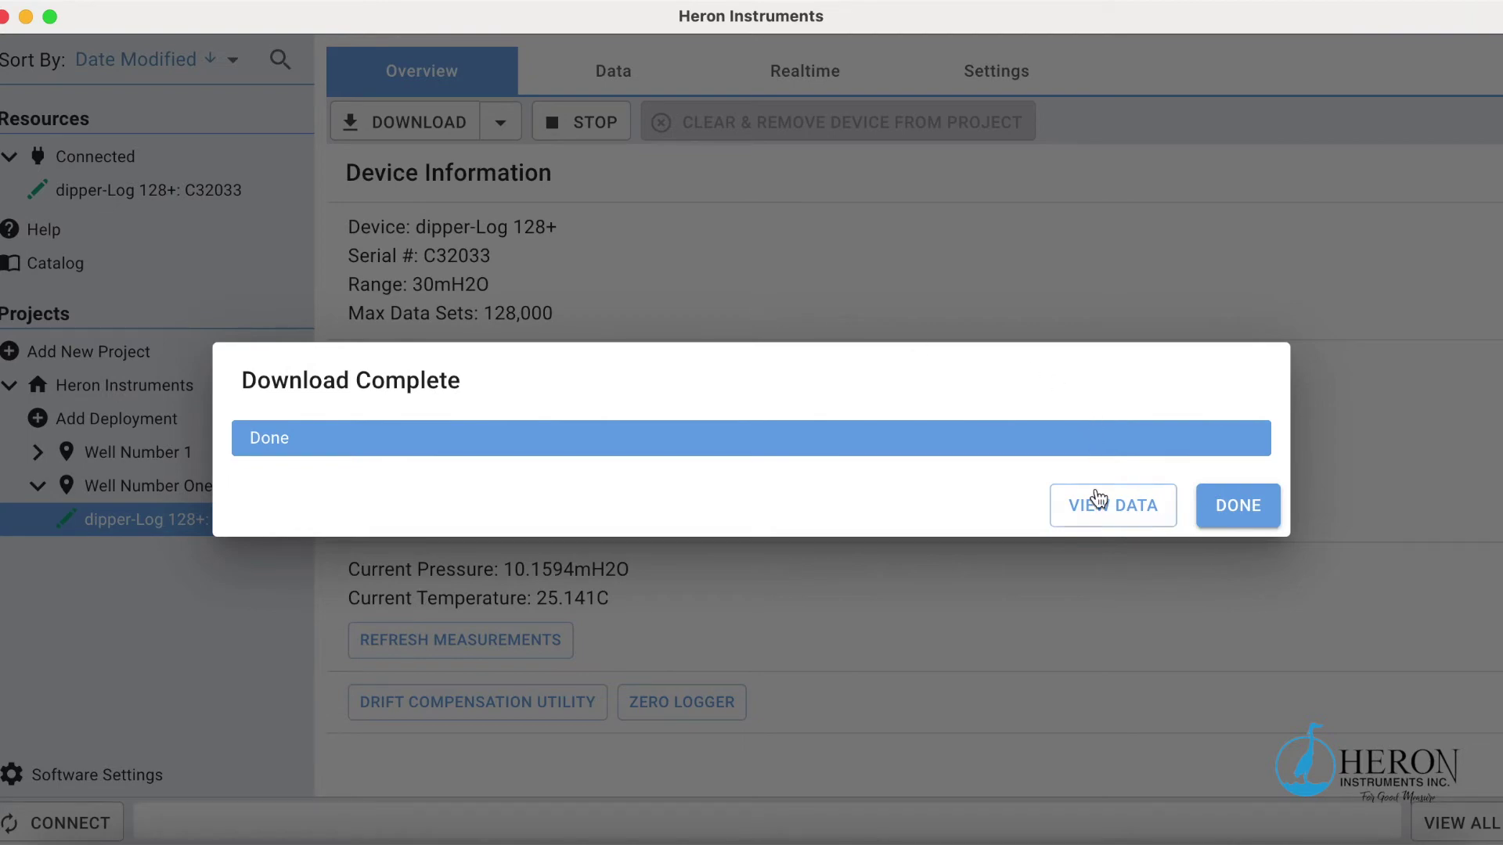
{"action": "left_click", "coordinate": [1236, 507]}
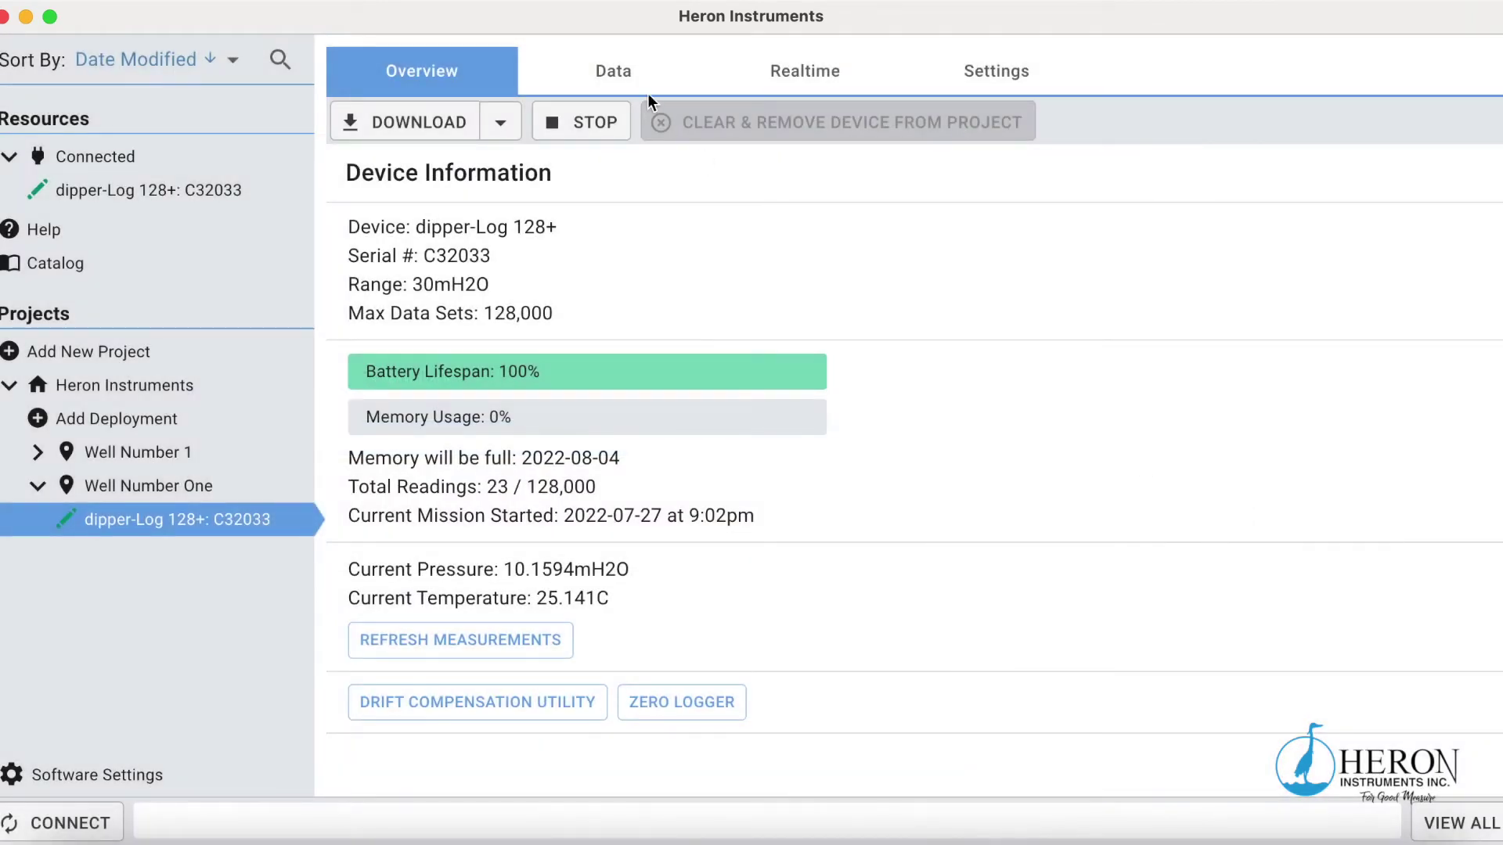
Examine the plot and the table of pressure and temperature readings downloaded for Well Number One.
{"action": "left_click", "coordinate": [624, 79]}
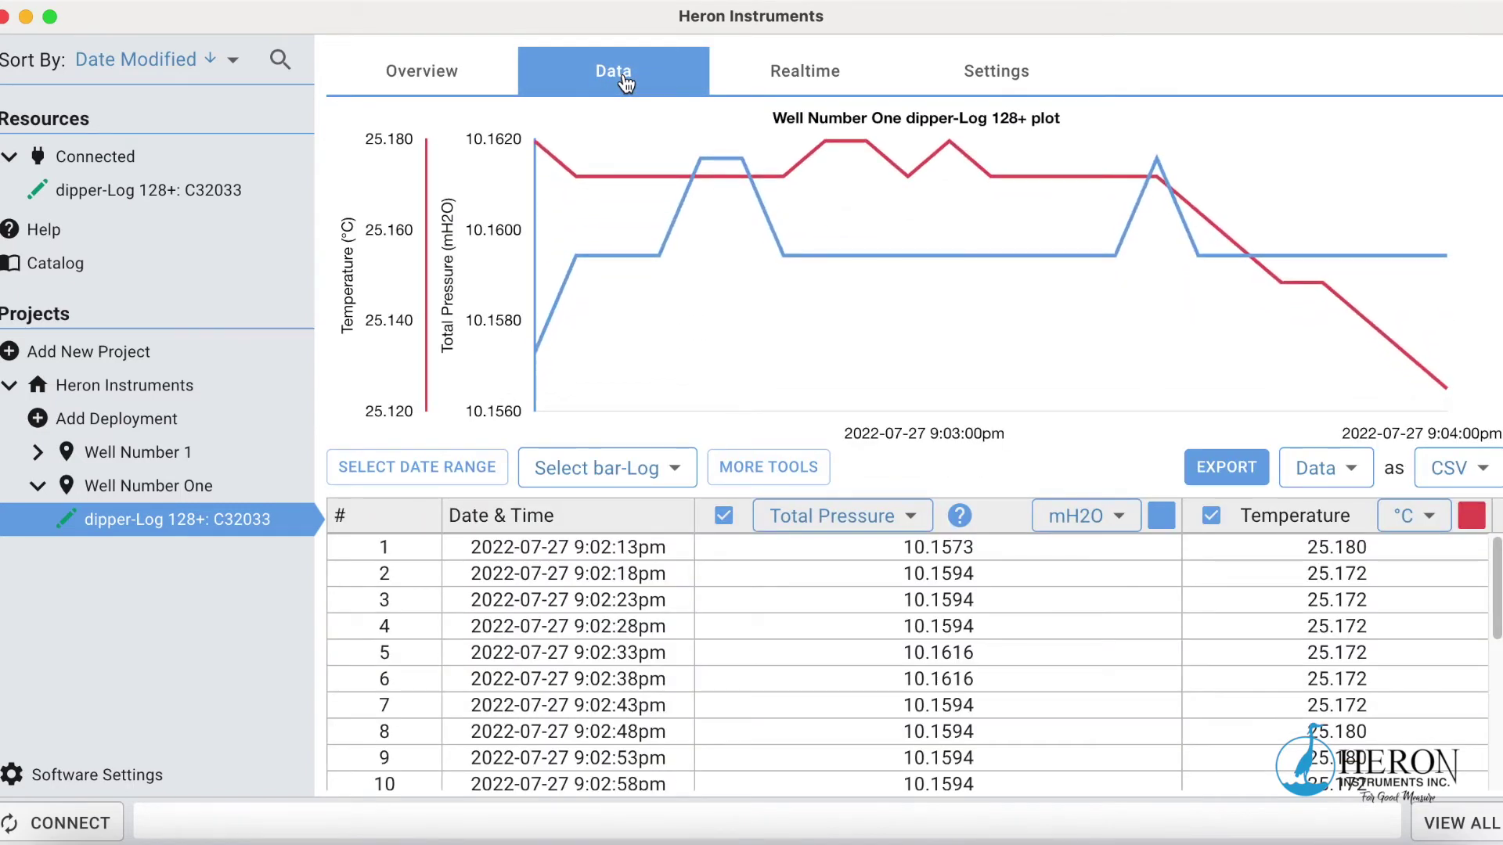
{"action": "left_click", "coordinate": [653, 601]}
{"action": "left_click", "coordinate": [653, 628]}
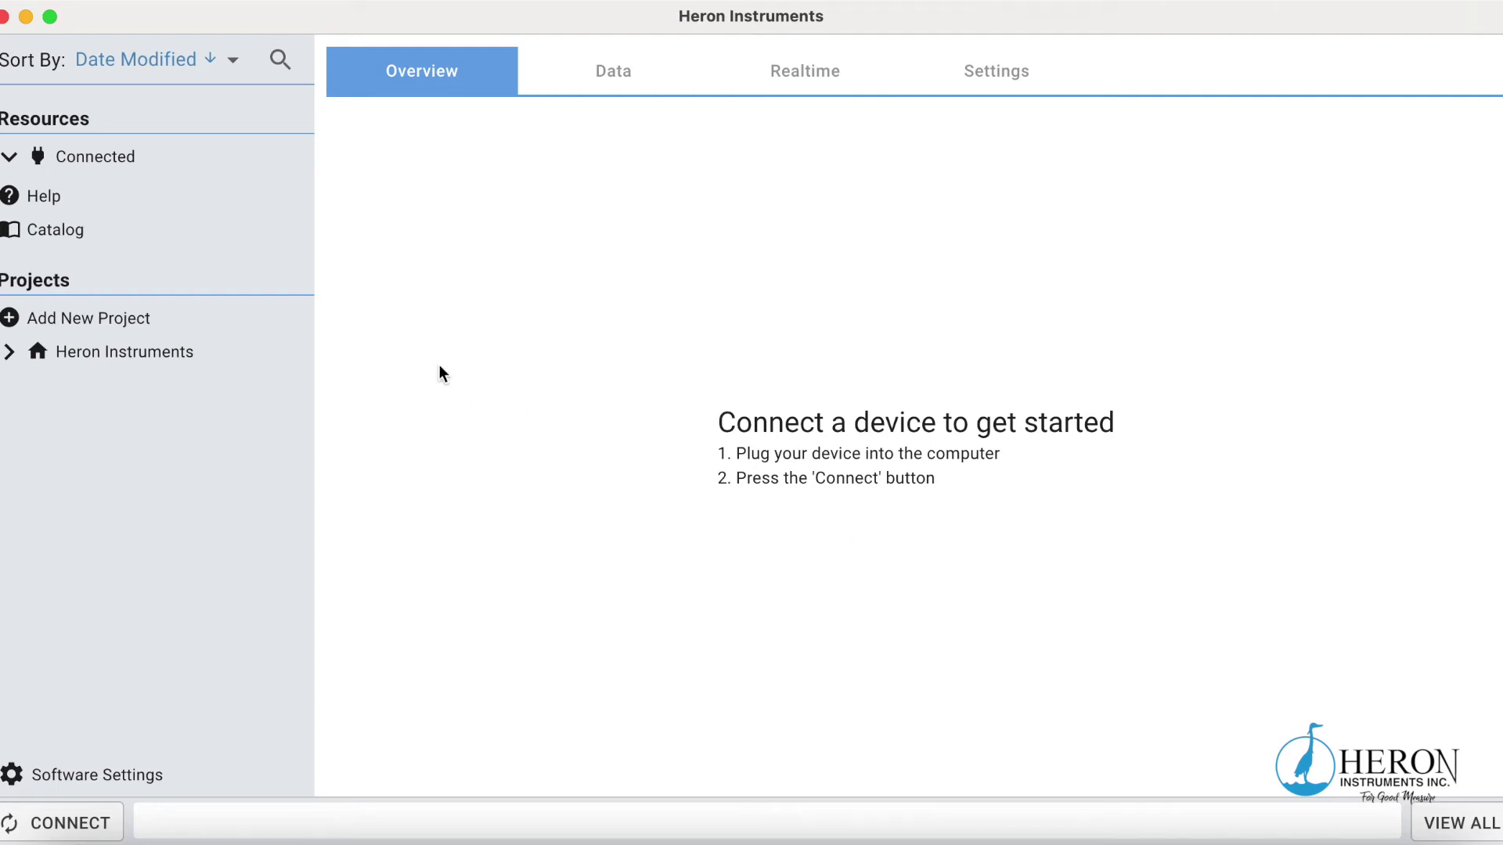
Connect the bar-Log 128+ and set its project name to Heron Instruments in the device setup.
{"action": "left_click", "coordinate": [80, 822]}
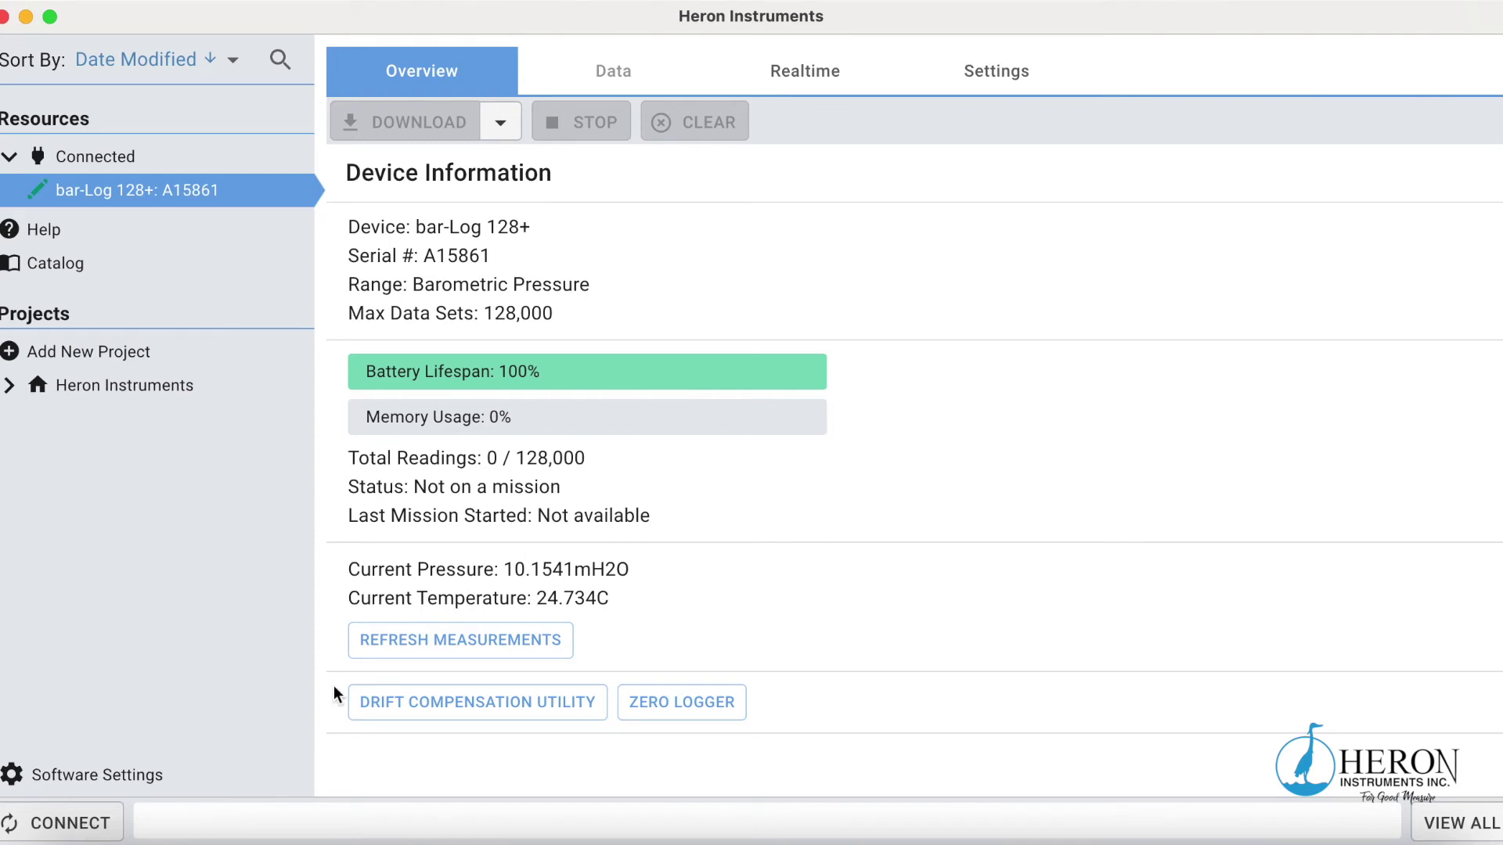
{"action": "left_click", "coordinate": [984, 82]}
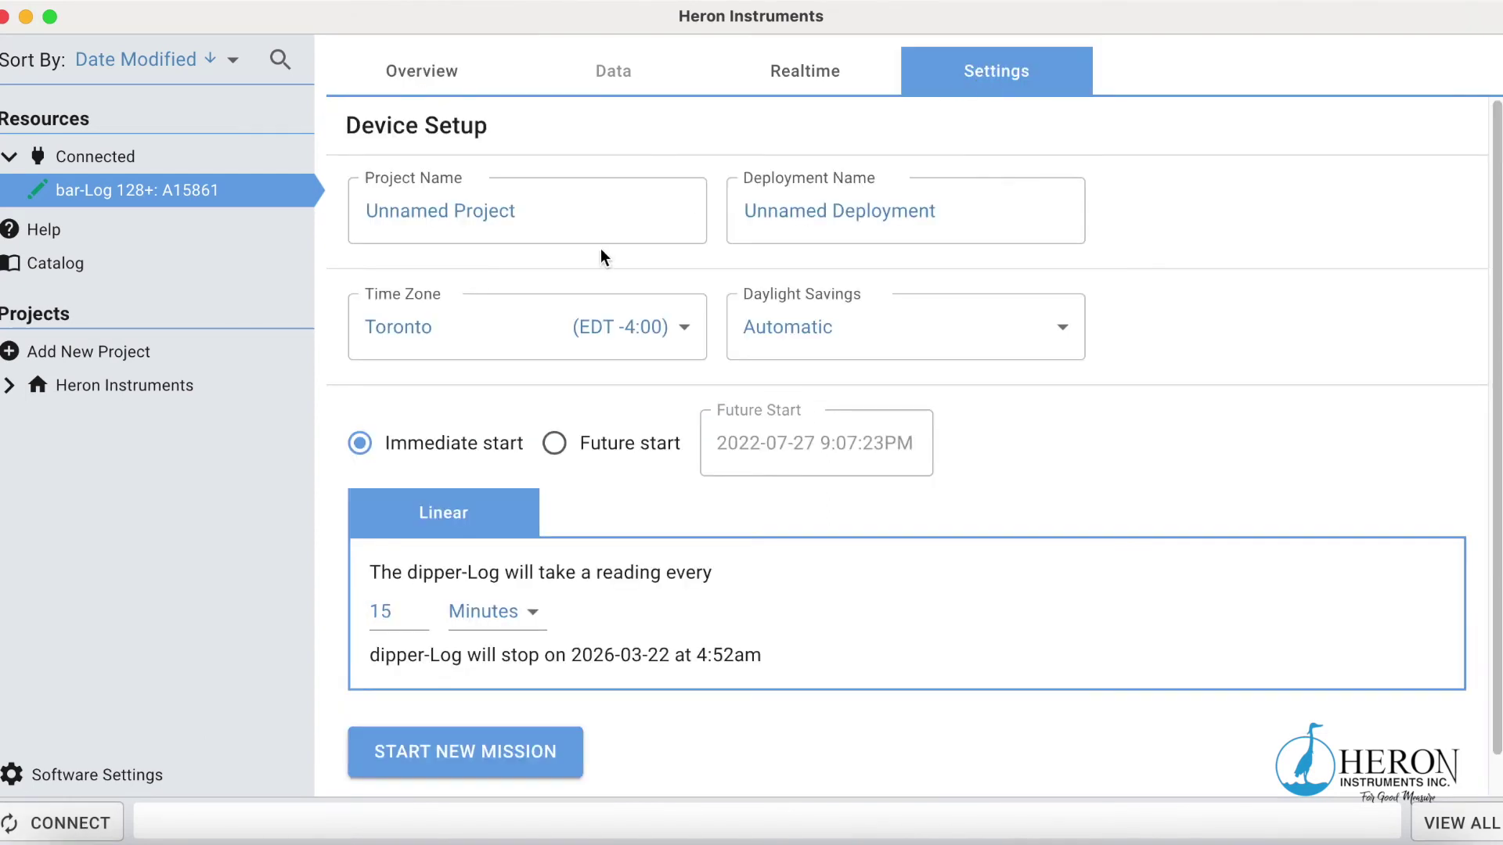
{"action": "left_click", "coordinate": [682, 211]}
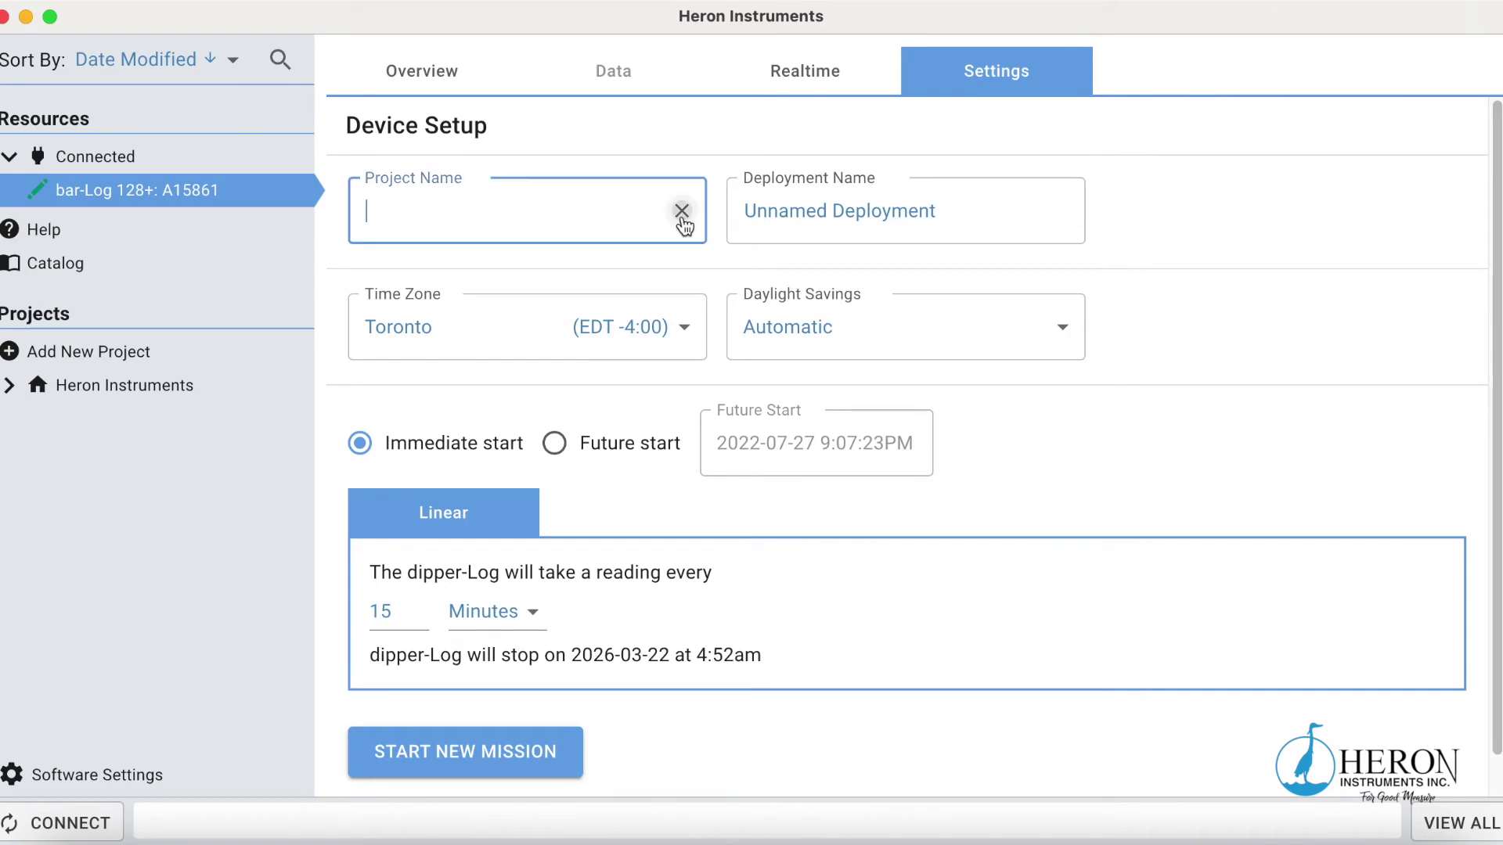
{"action": "type", "text": "Heron "}
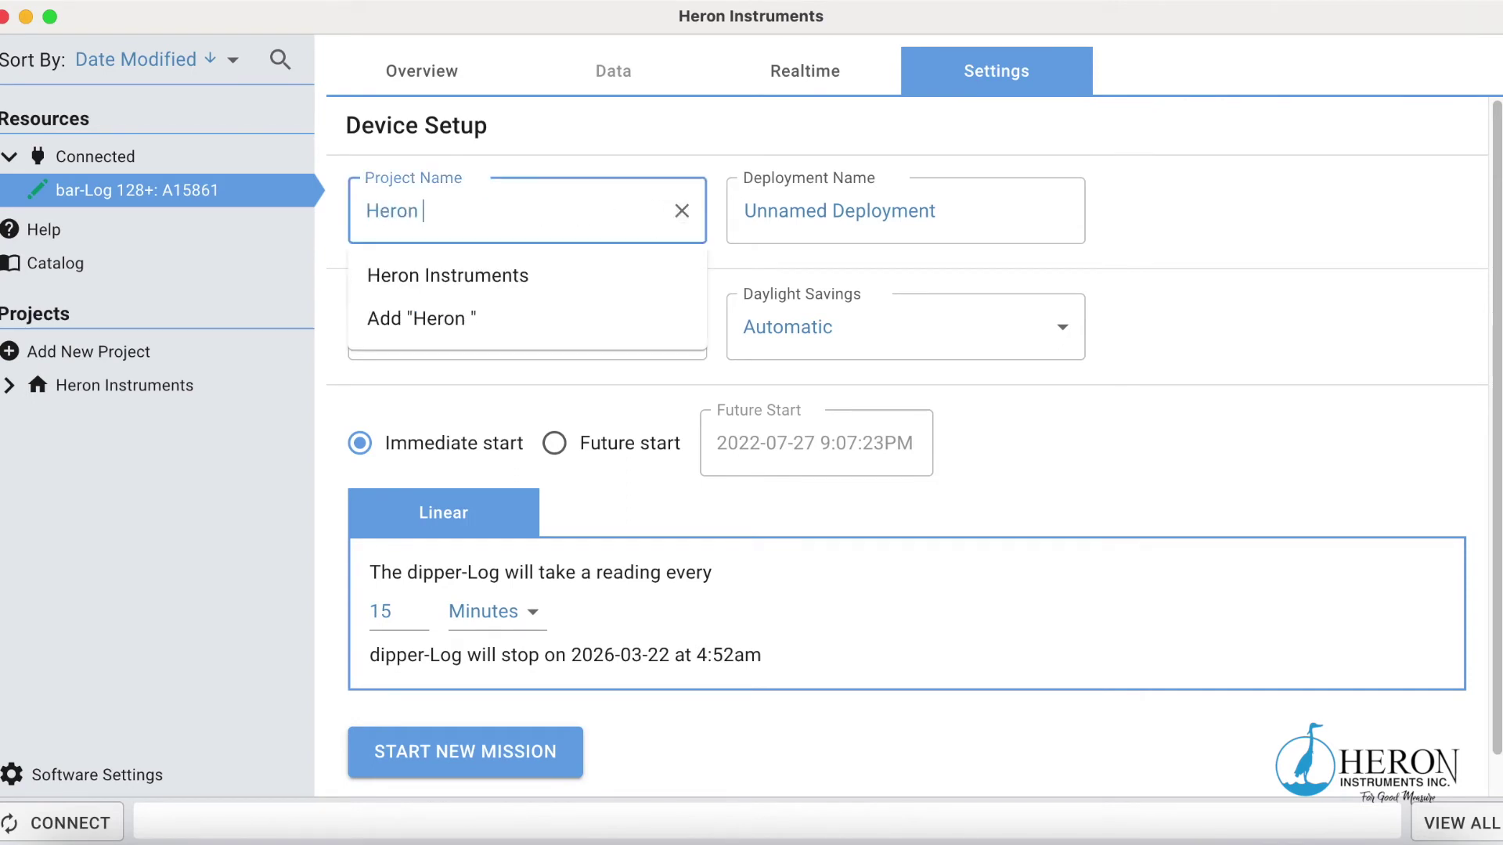
{"action": "type", "text": "Instruments"}
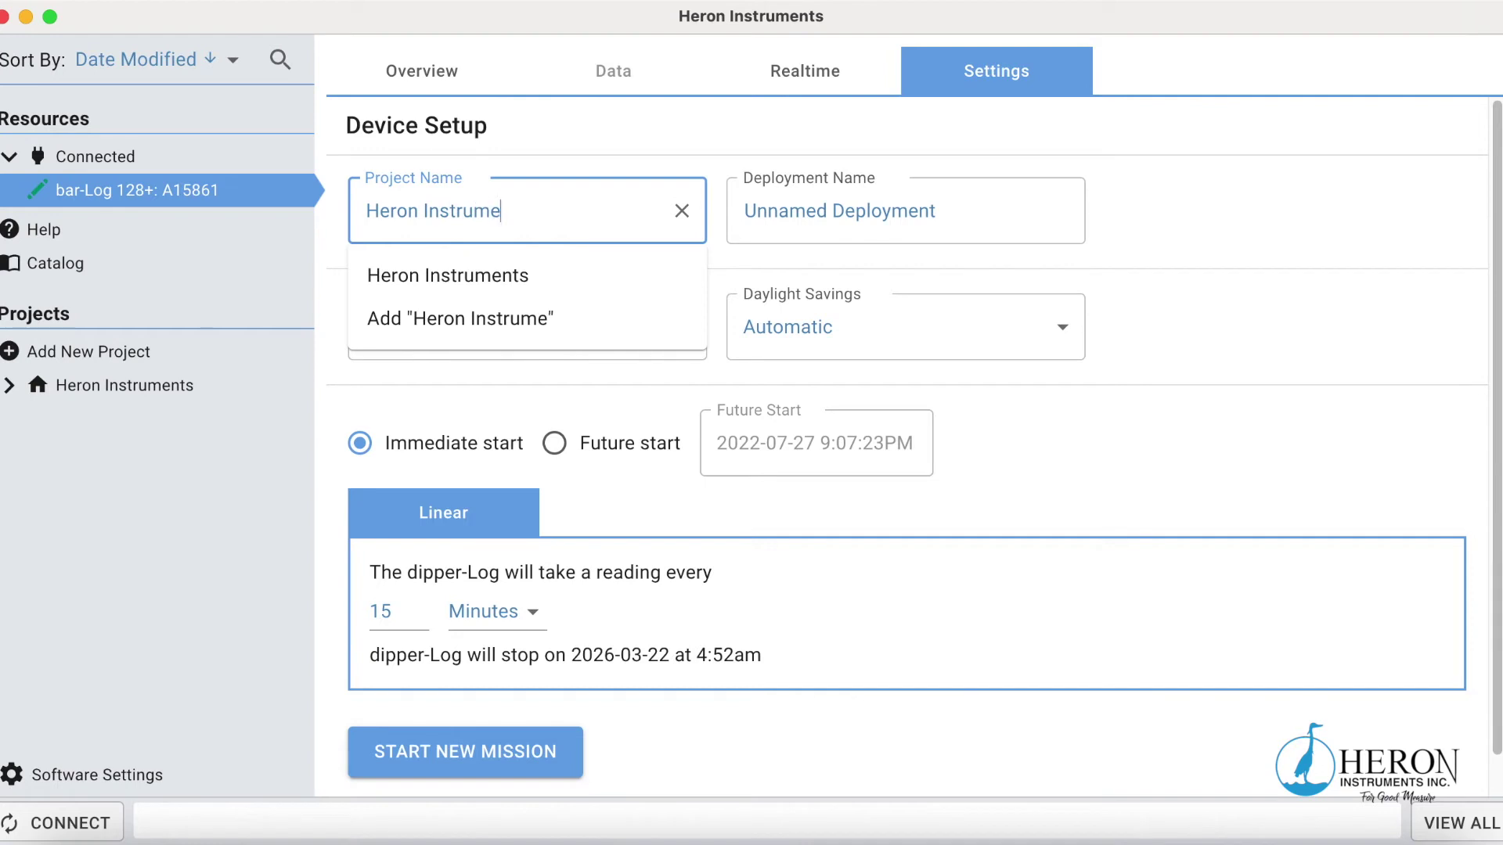
Set the bar-Log's deployment name to "Wells 1-8 BarLog" in the device setup.
{"action": "left_click", "coordinate": [807, 202]}
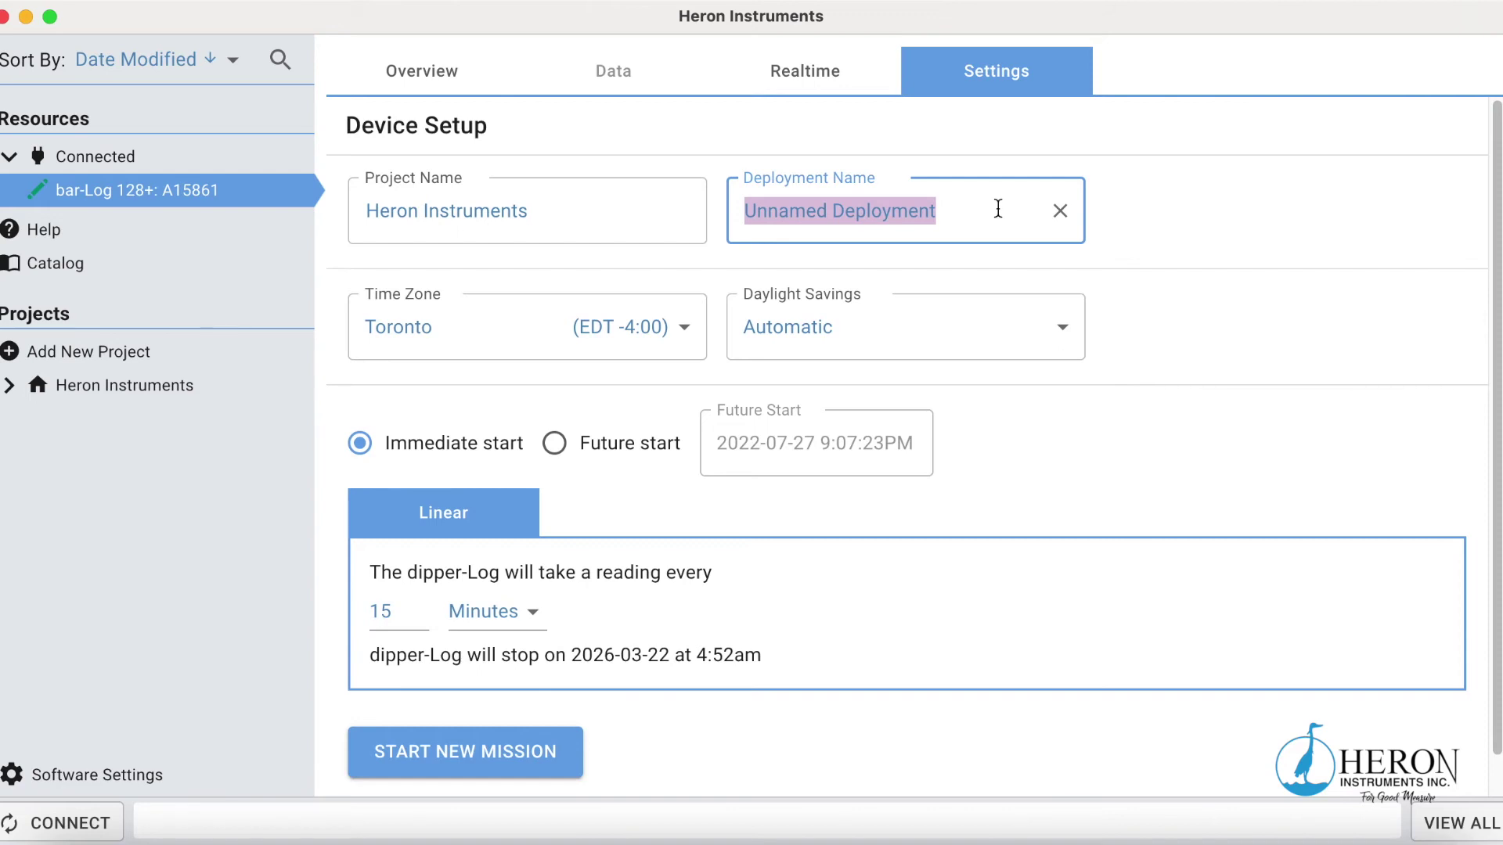
{"action": "key", "text": "BackSpace"}
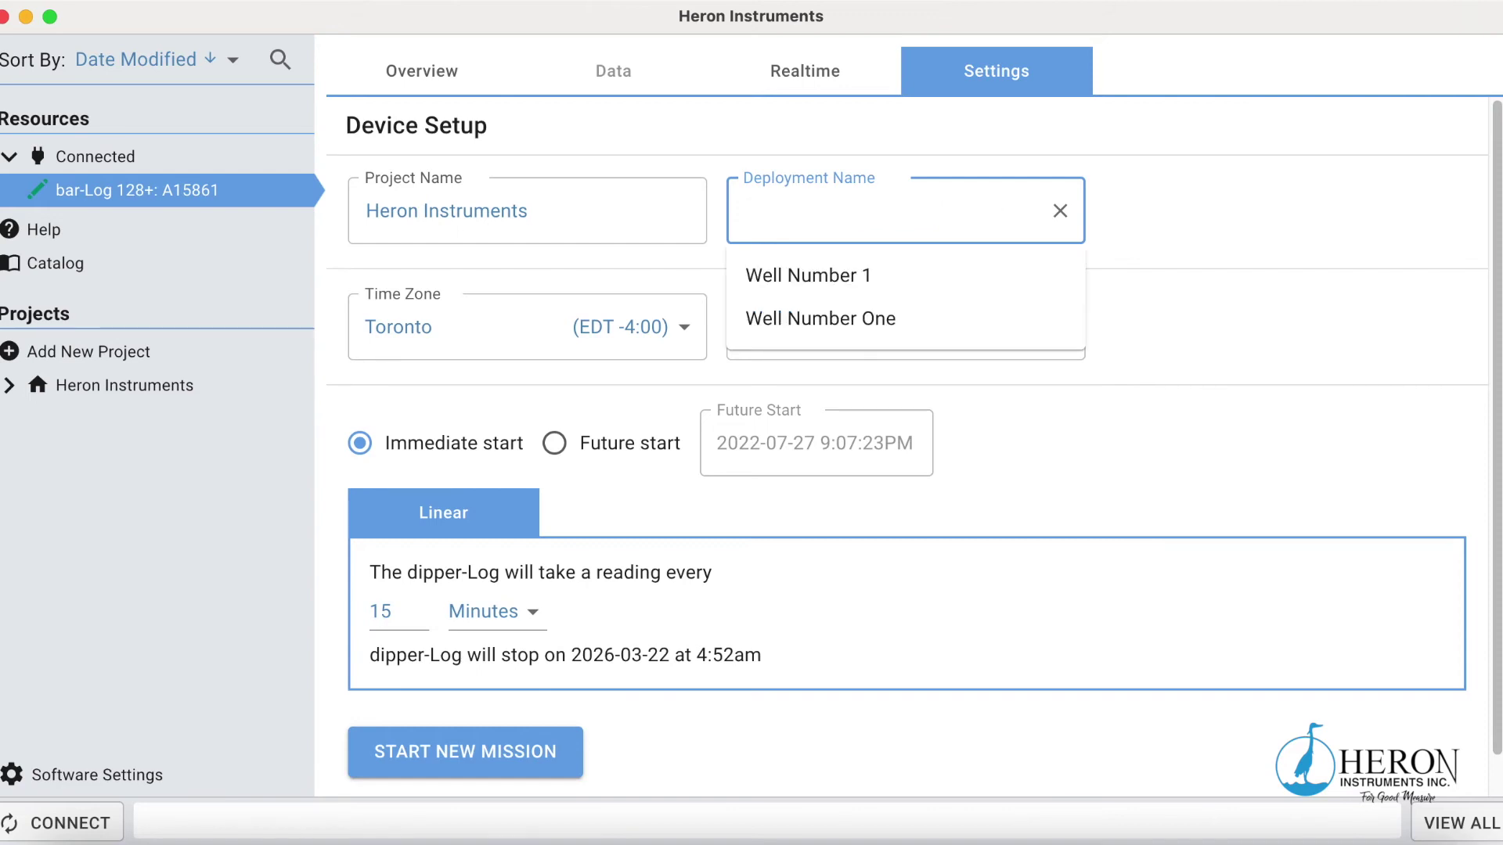
{"action": "type", "text": "Wel"}
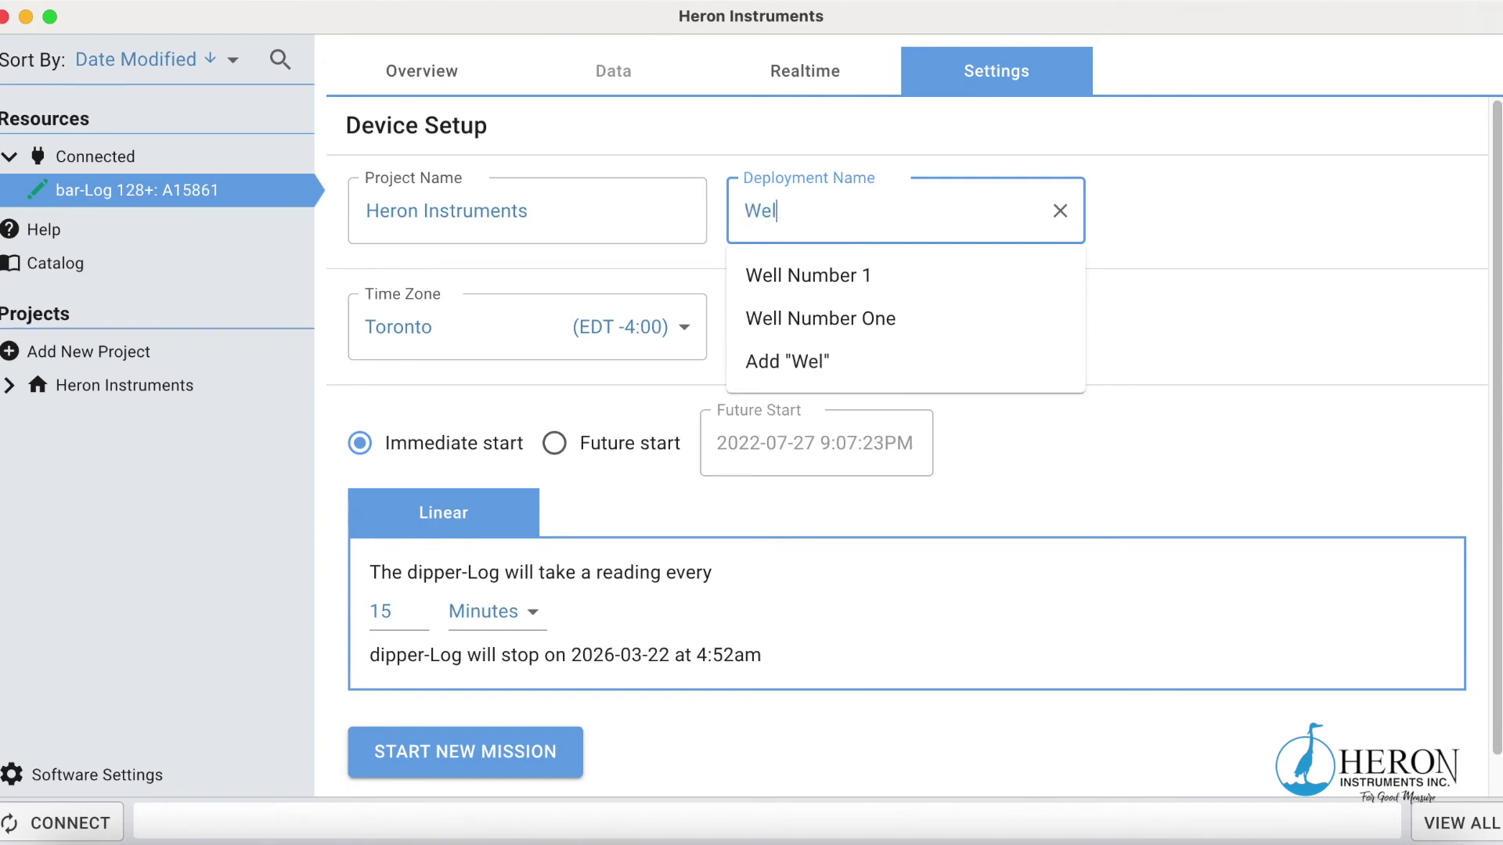
{"action": "type", "text": "ls 1"}
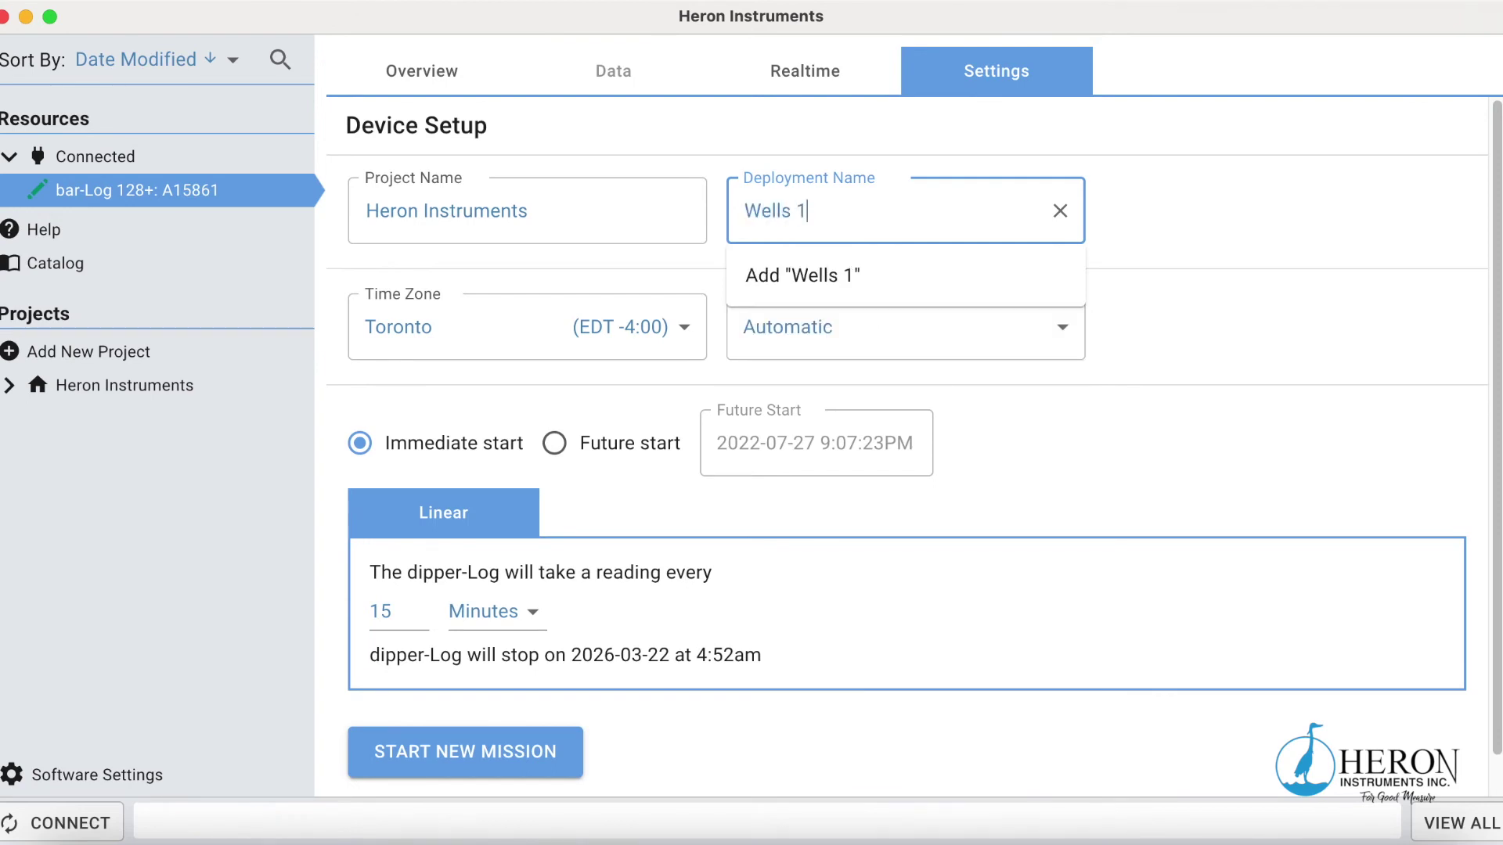
{"action": "type", "text": "-8 BarLog"}
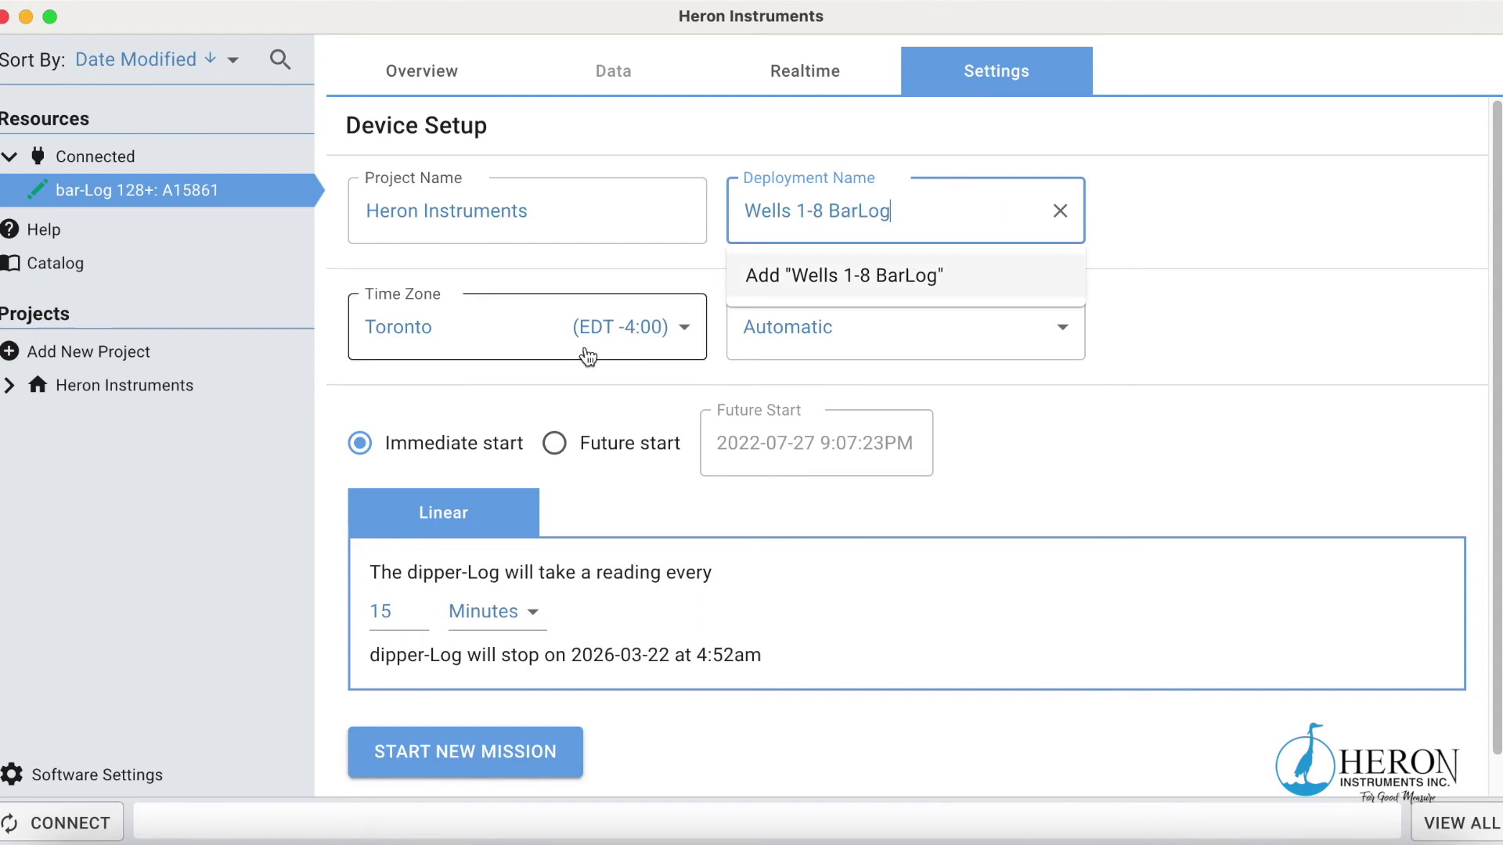
{"action": "scroll", "coordinate": [637, 507], "scroll_direction": "down", "scroll_amount": 1}
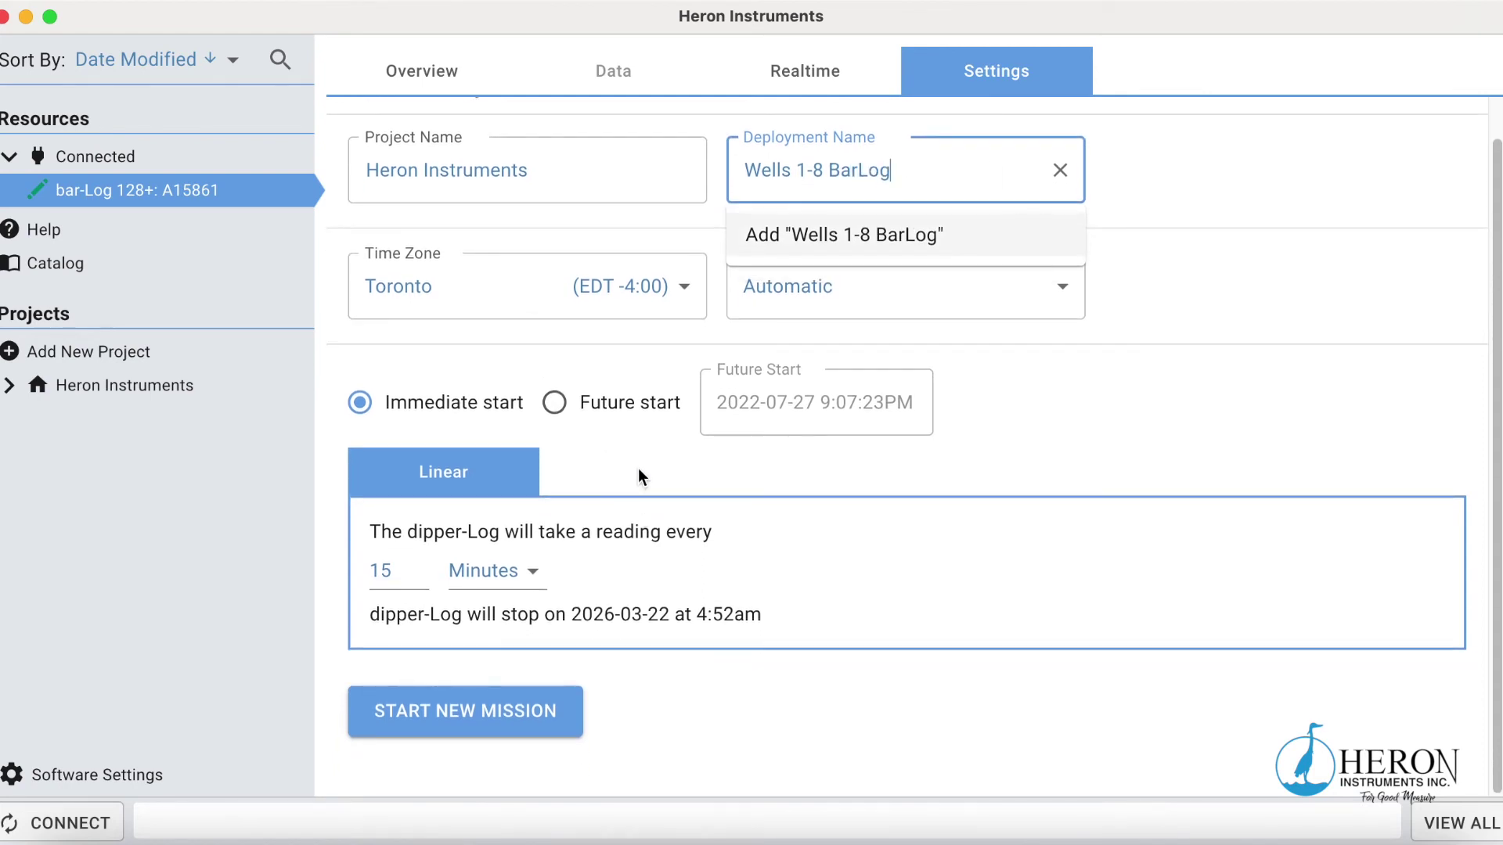
{"action": "left_click", "coordinate": [637, 474]}
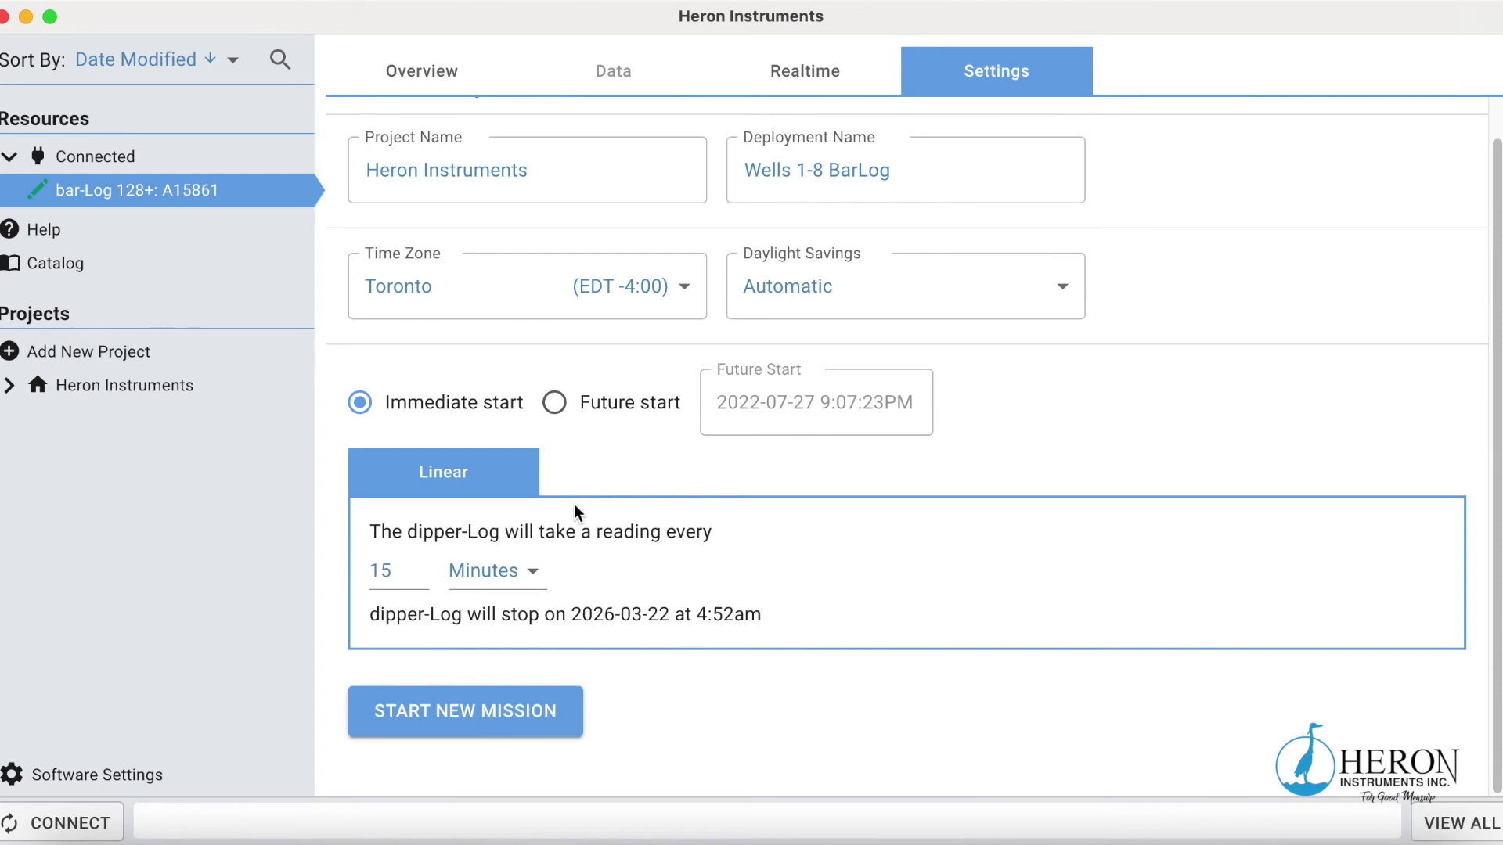
Set the bar-Log to take a reading every 5 seconds, start the new mission immediately and close the program.
{"action": "left_click", "coordinate": [395, 570]}
{"action": "key", "text": "BackSpace"}
{"action": "key", "text": "BackSpace"}
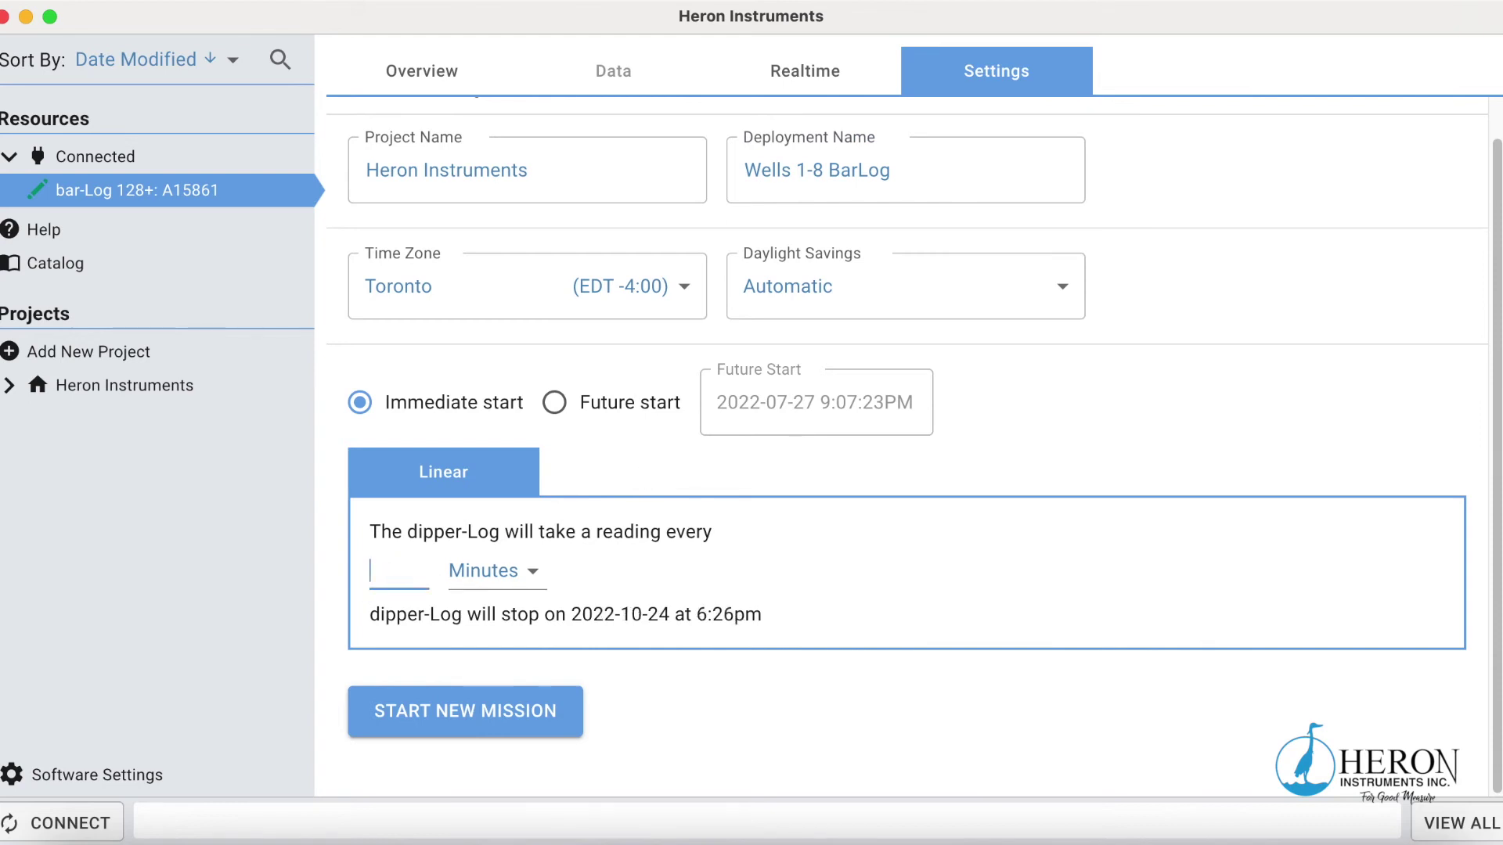
{"action": "type", "text": "5"}
{"action": "left_click", "coordinate": [520, 571]}
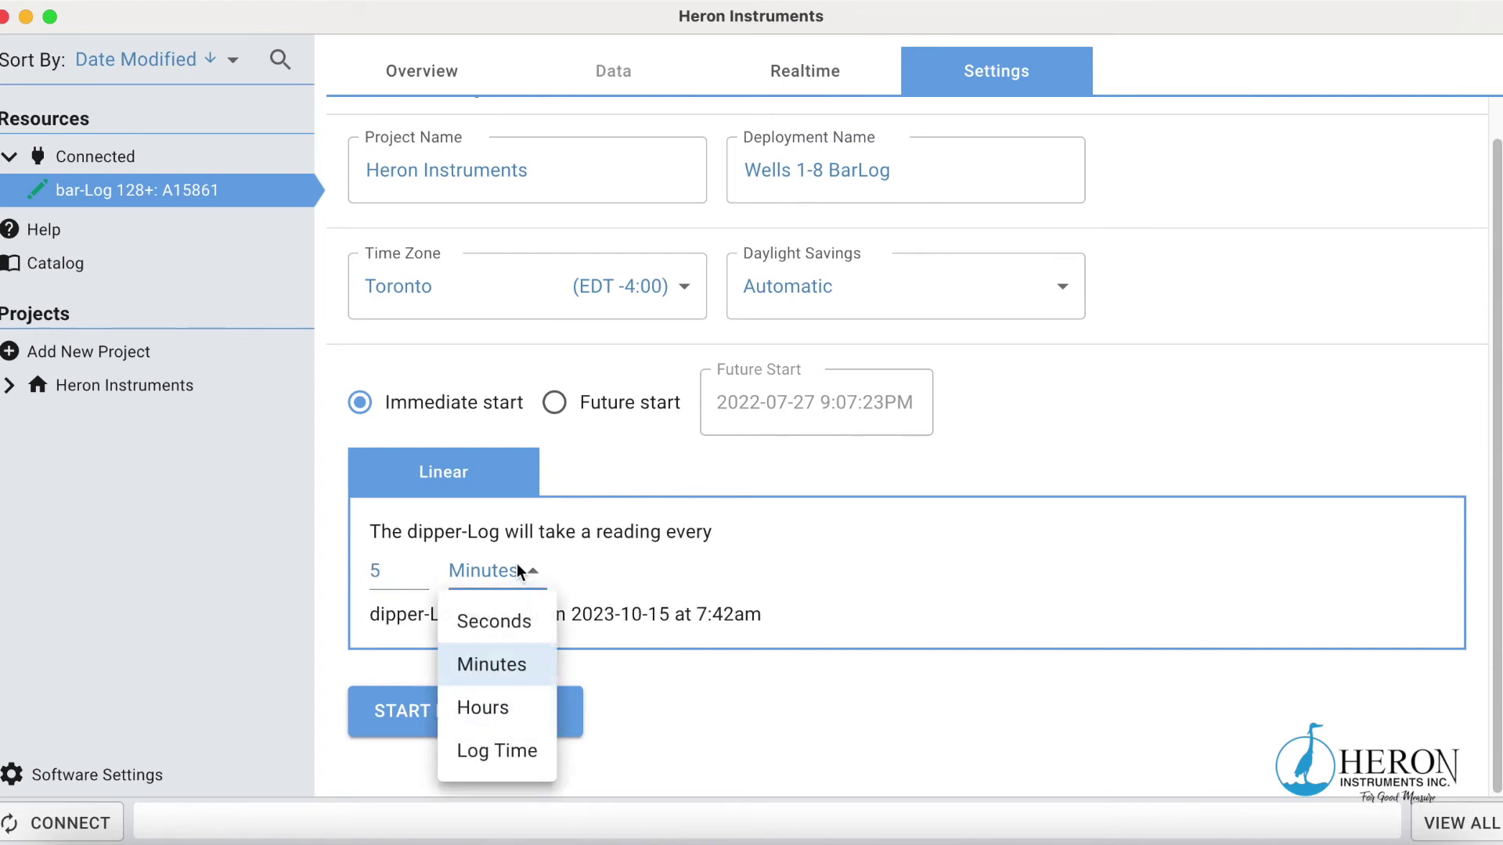
{"action": "left_click", "coordinate": [510, 641]}
{"action": "left_click", "coordinate": [485, 715]}
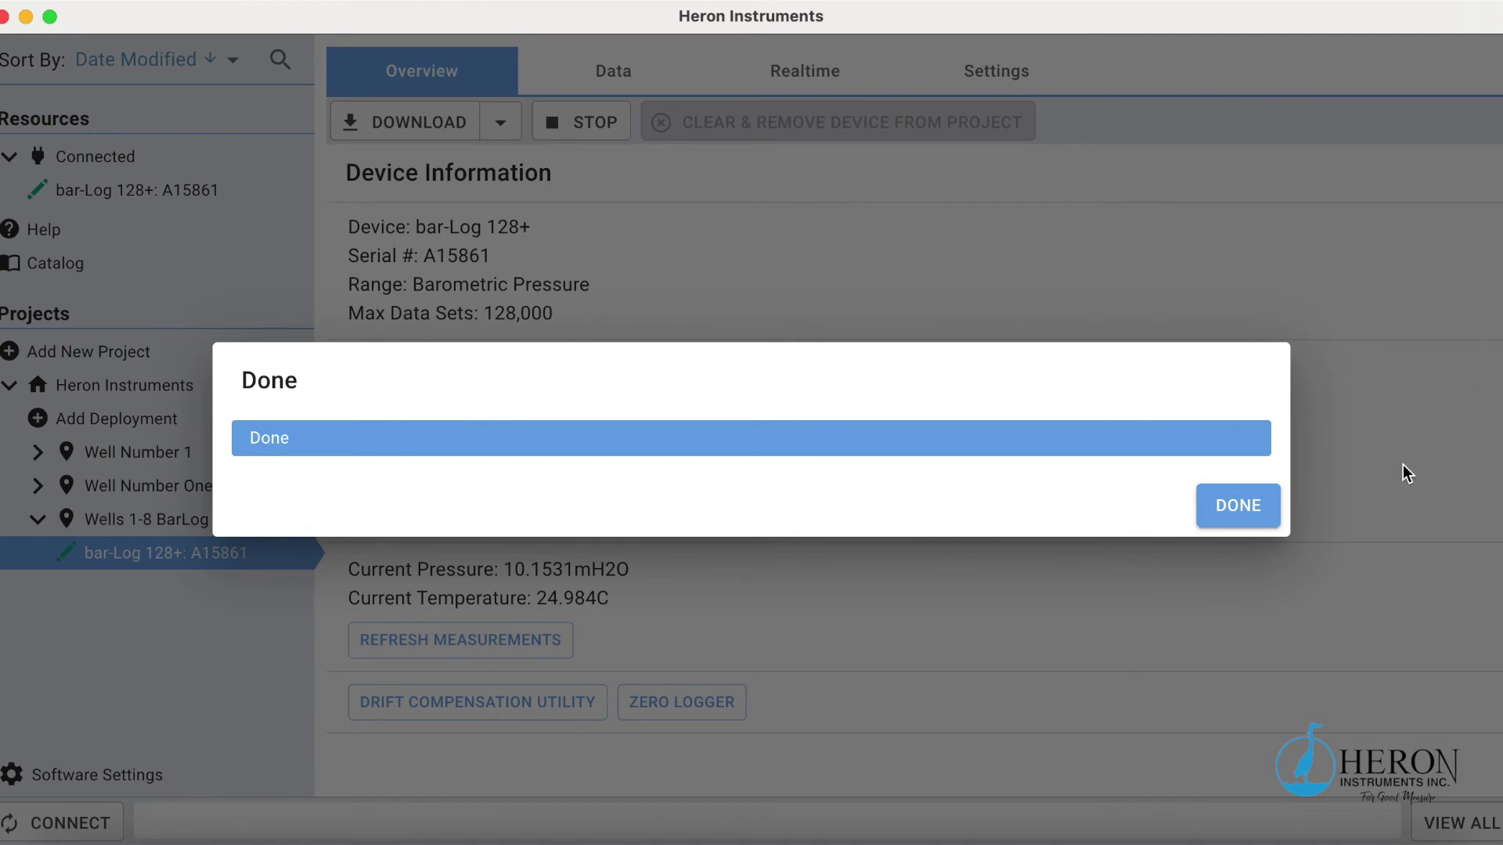
{"action": "left_click", "coordinate": [1248, 512]}
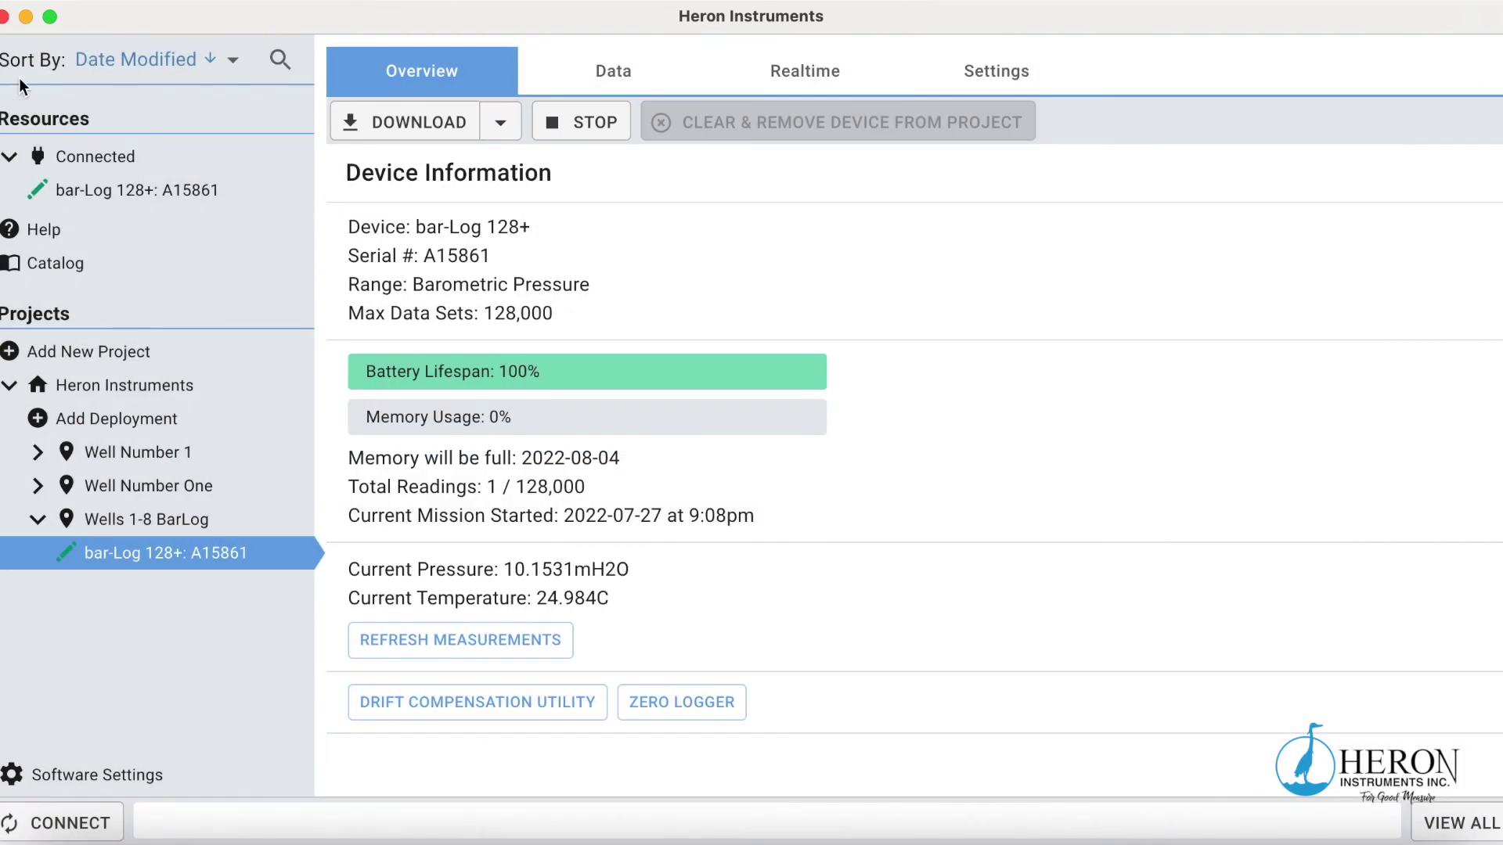
{"action": "left_click", "coordinate": [4, 17]}
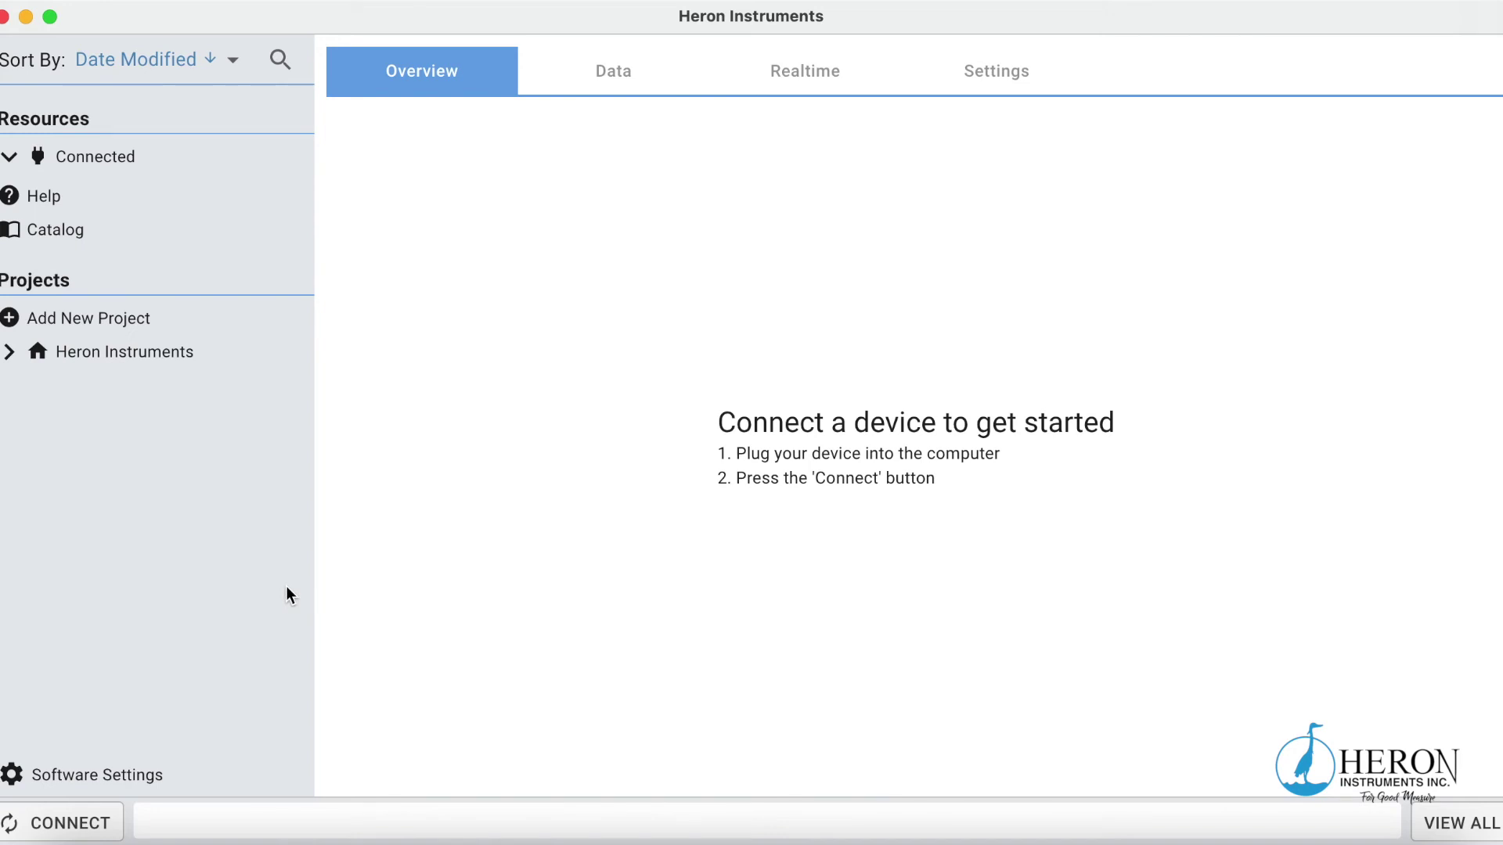
Reconnect the bar-Log 128+ and download its recorded readings.
{"action": "left_click", "coordinate": [72, 823]}
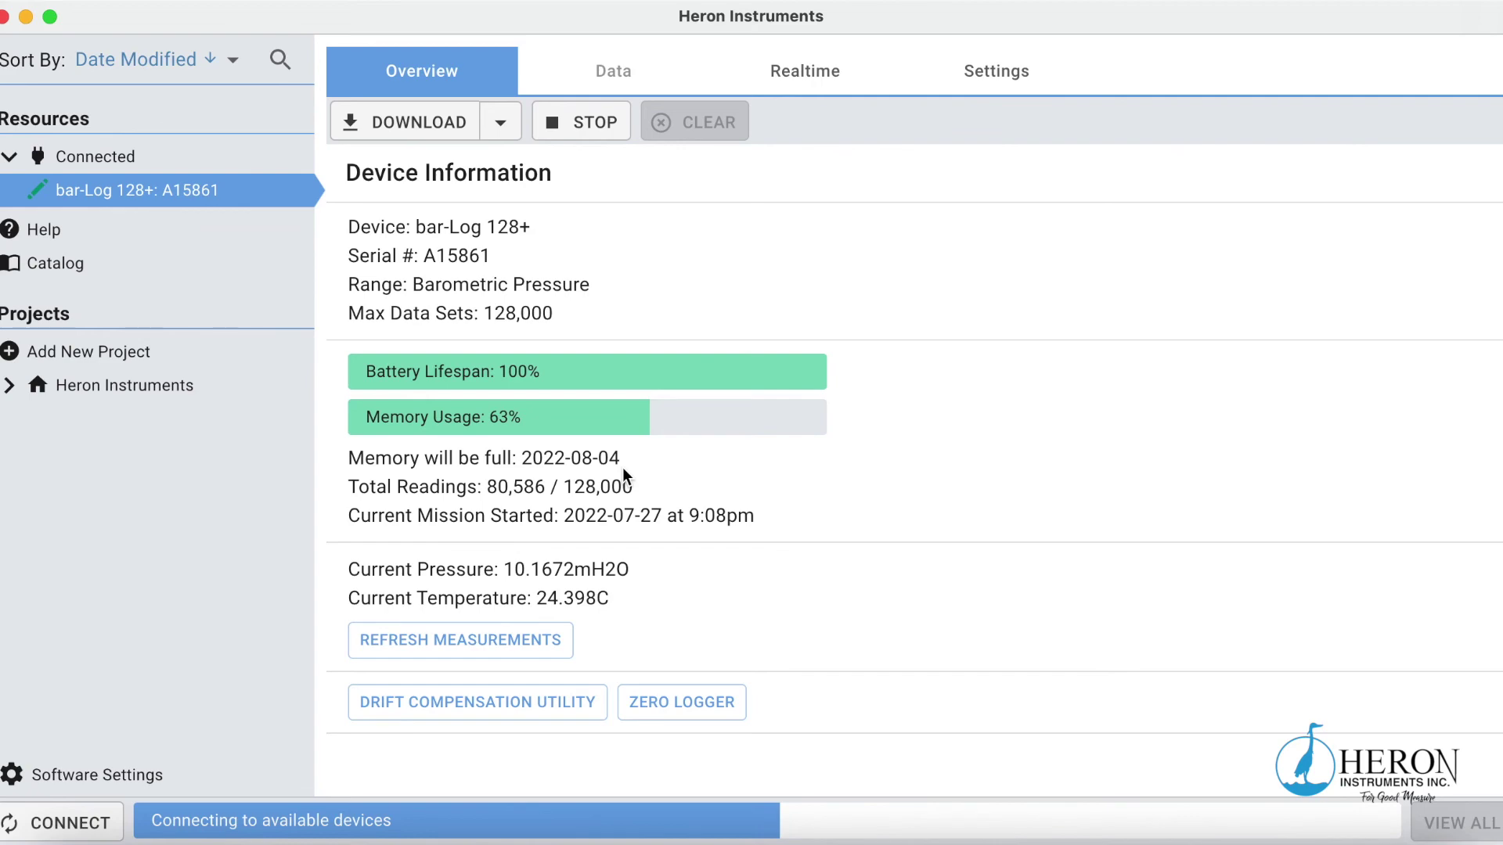
{"action": "left_click", "coordinate": [439, 124]}
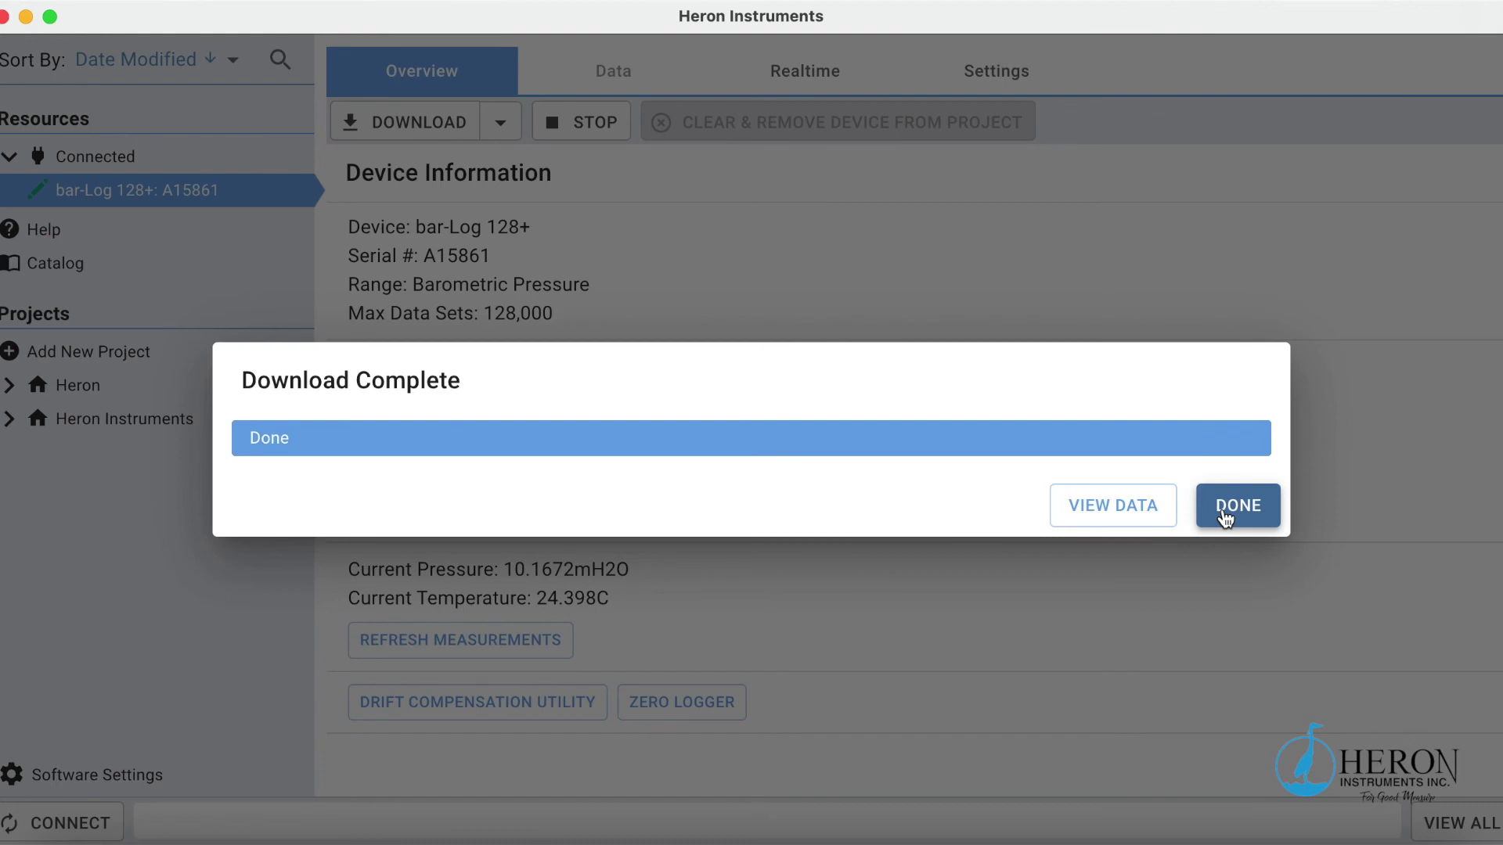
{"action": "left_click", "coordinate": [1226, 512]}
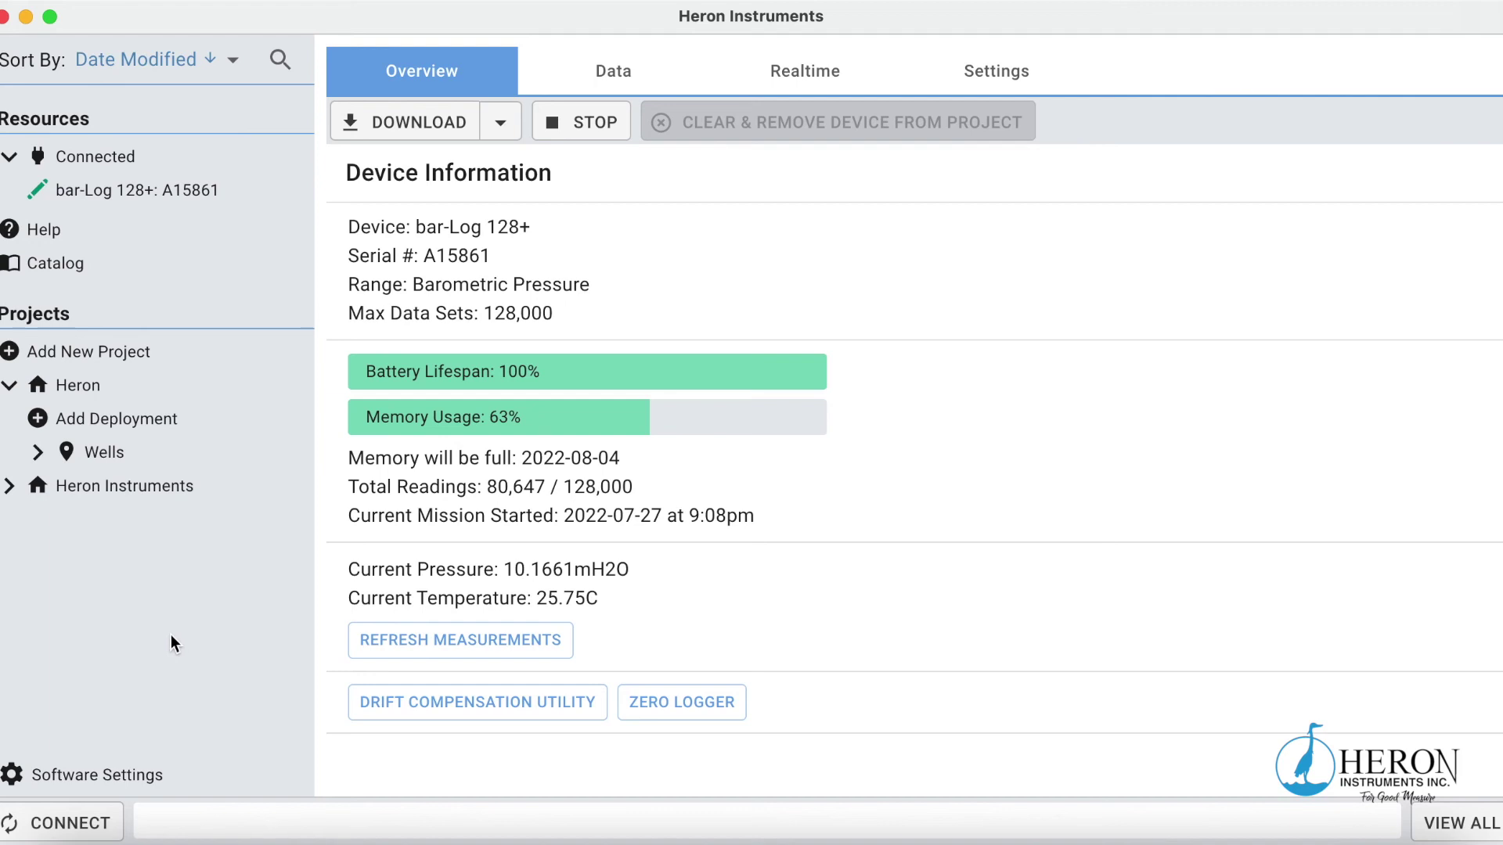
Open the data of the dipper-Log 128+ under Well Number One in the Heron Instruments project and select bar-Log A15861 for it.
{"action": "left_click", "coordinate": [10, 487]}
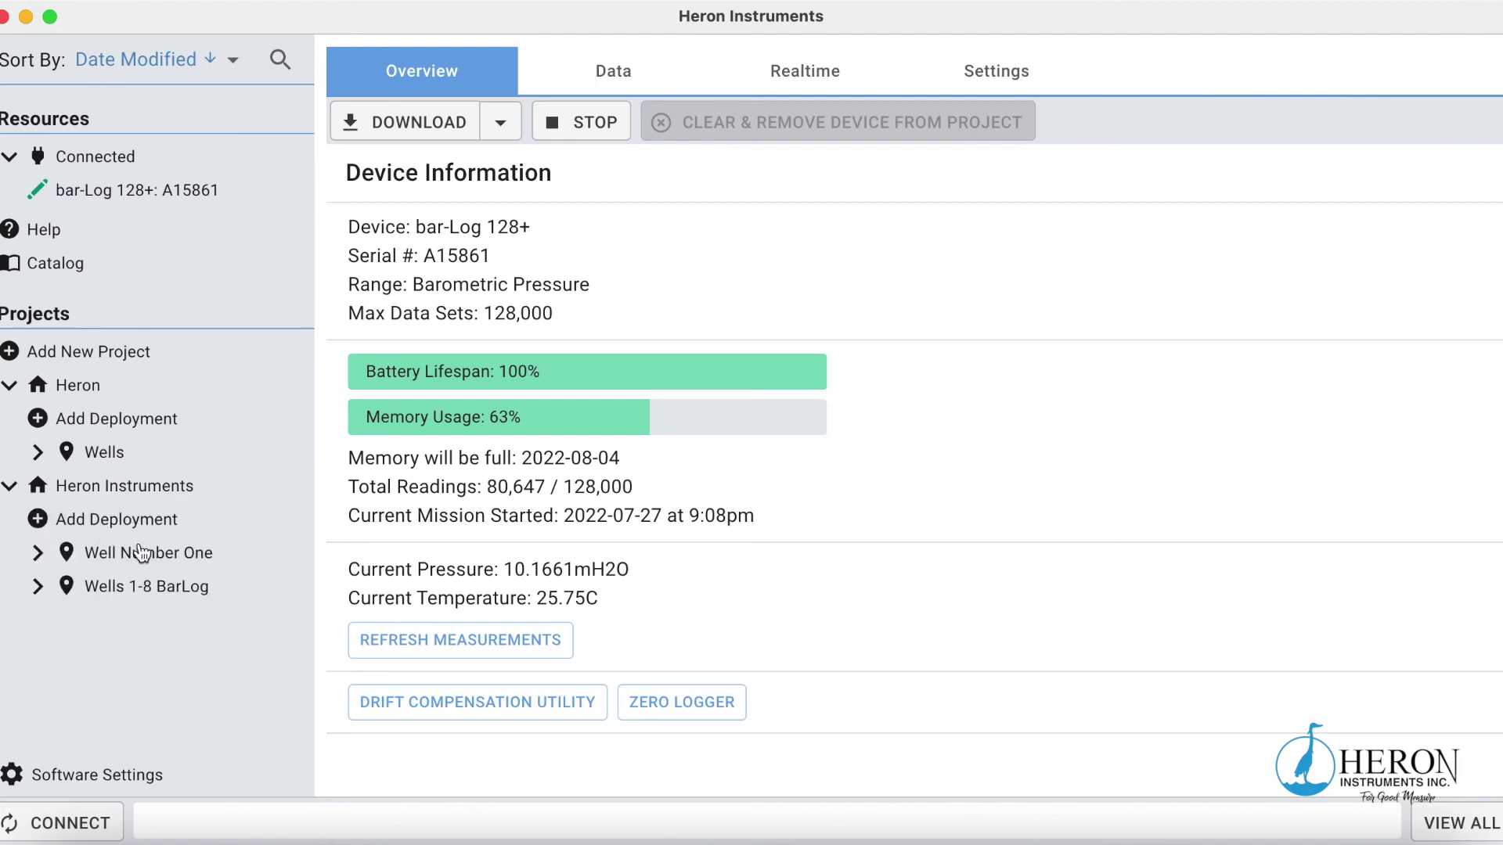
{"action": "left_click", "coordinate": [39, 555]}
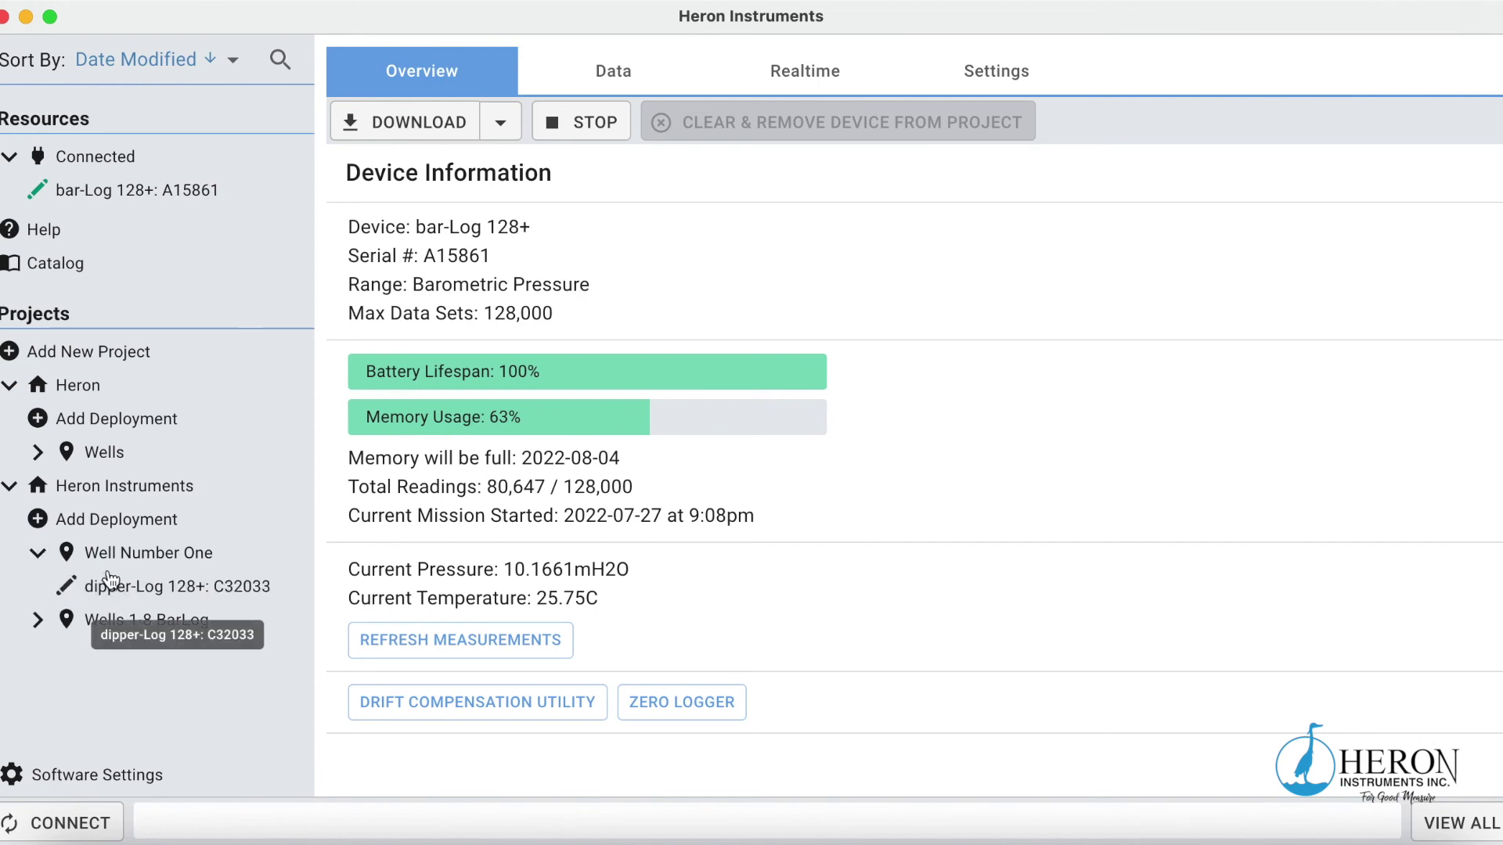
{"action": "left_click", "coordinate": [177, 593]}
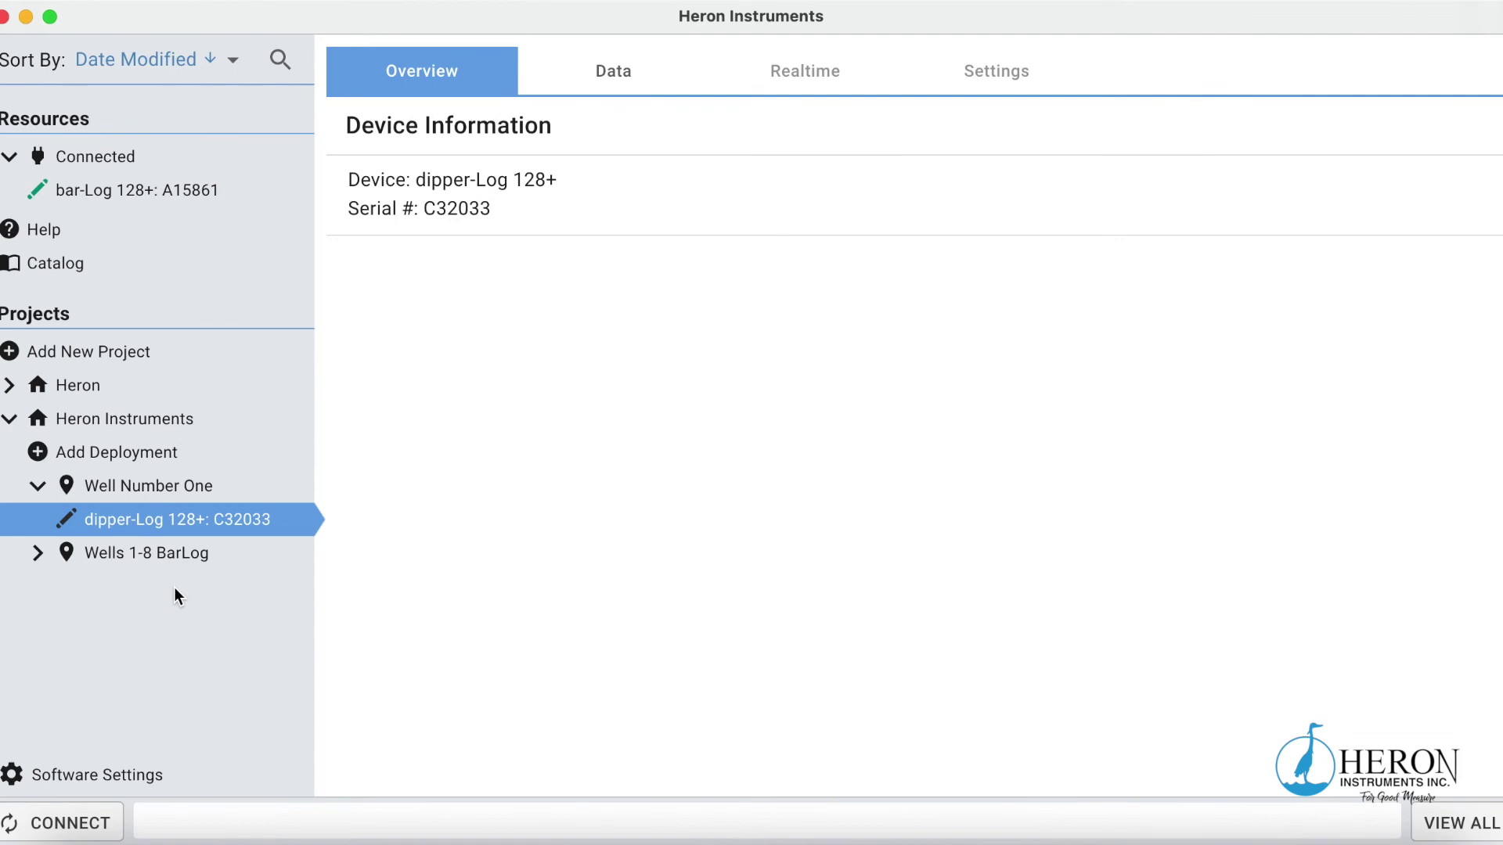
{"action": "left_click", "coordinate": [611, 71]}
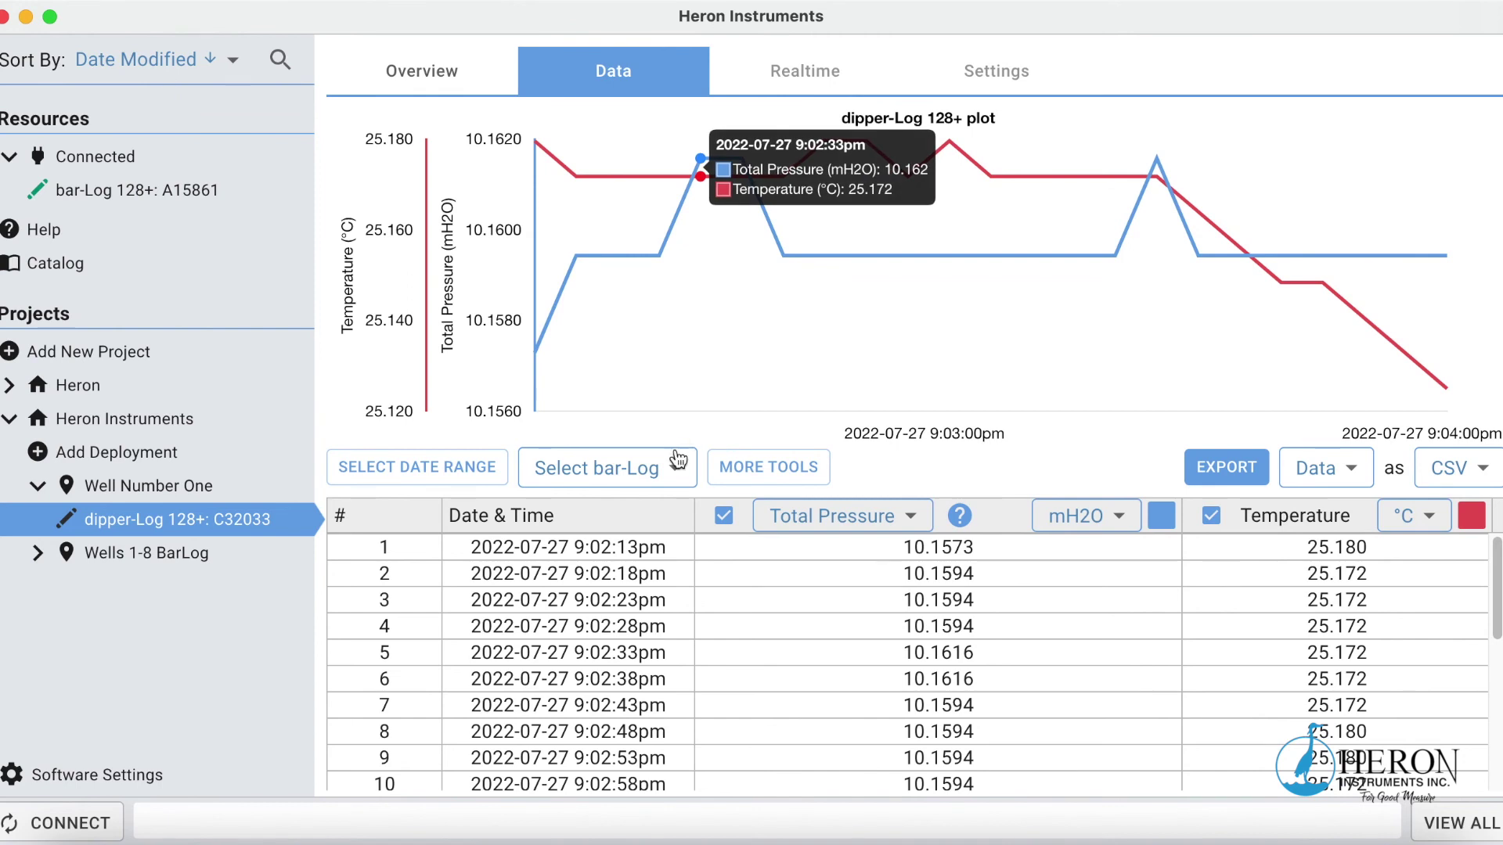
{"action": "left_click", "coordinate": [675, 470]}
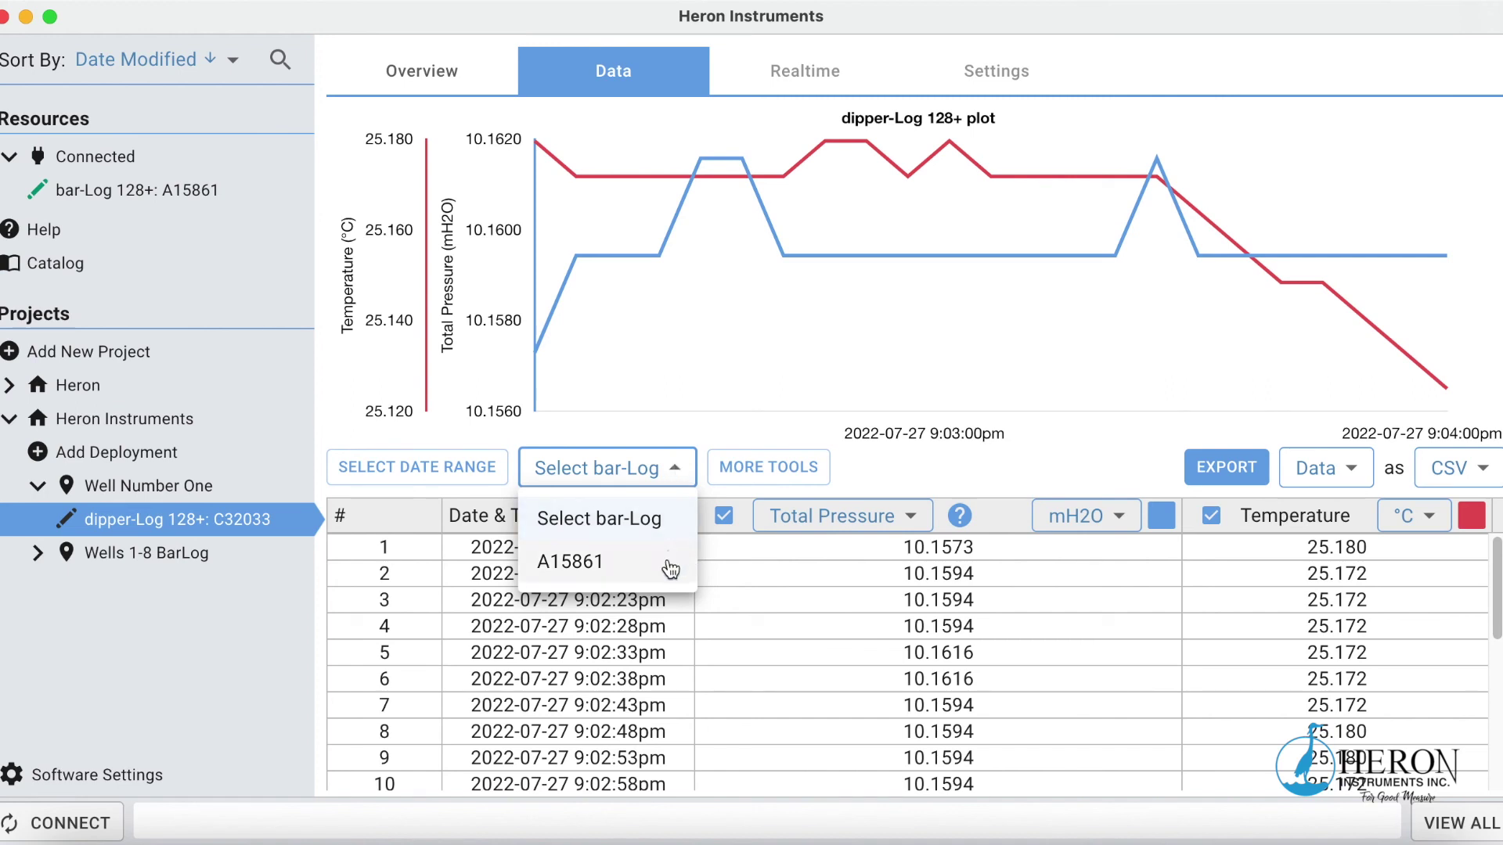
{"action": "left_click", "coordinate": [624, 572]}
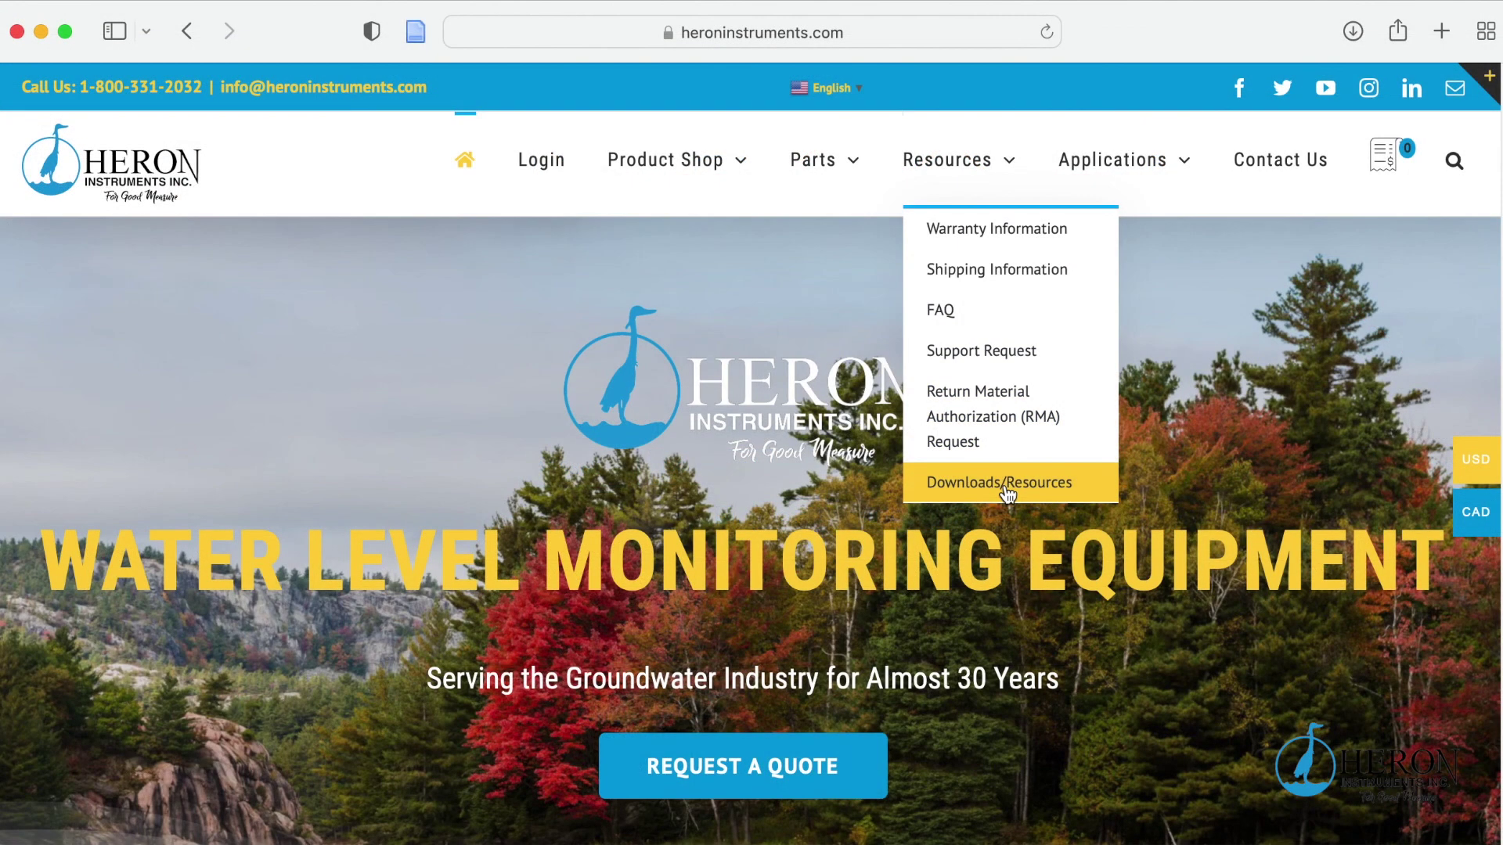
Switch to the web browser and open the Downloads/Resources page of heroninstruments.com.
{"action": "left_click", "coordinate": [1005, 487]}
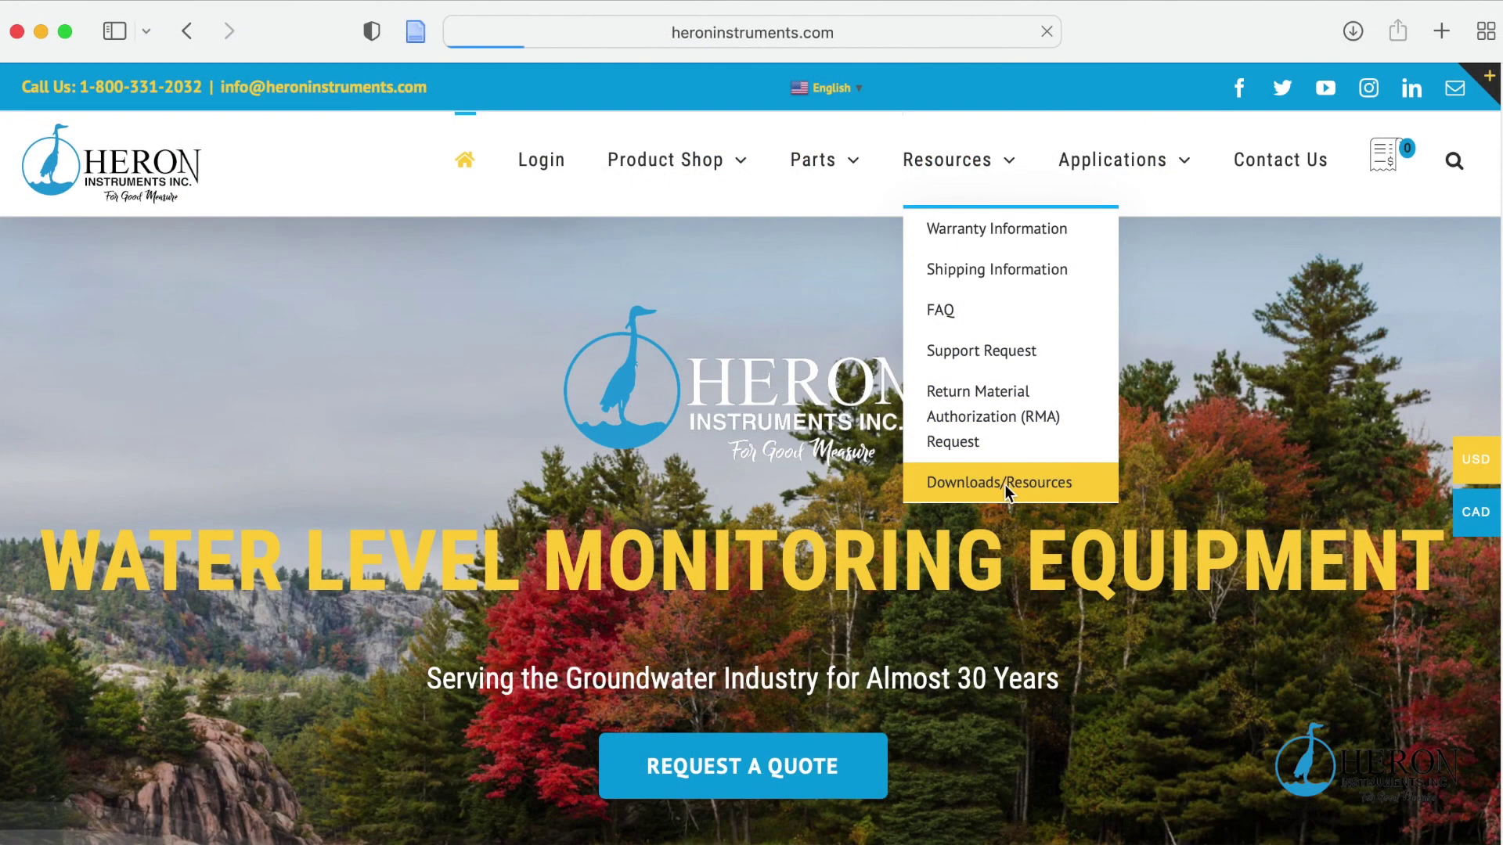